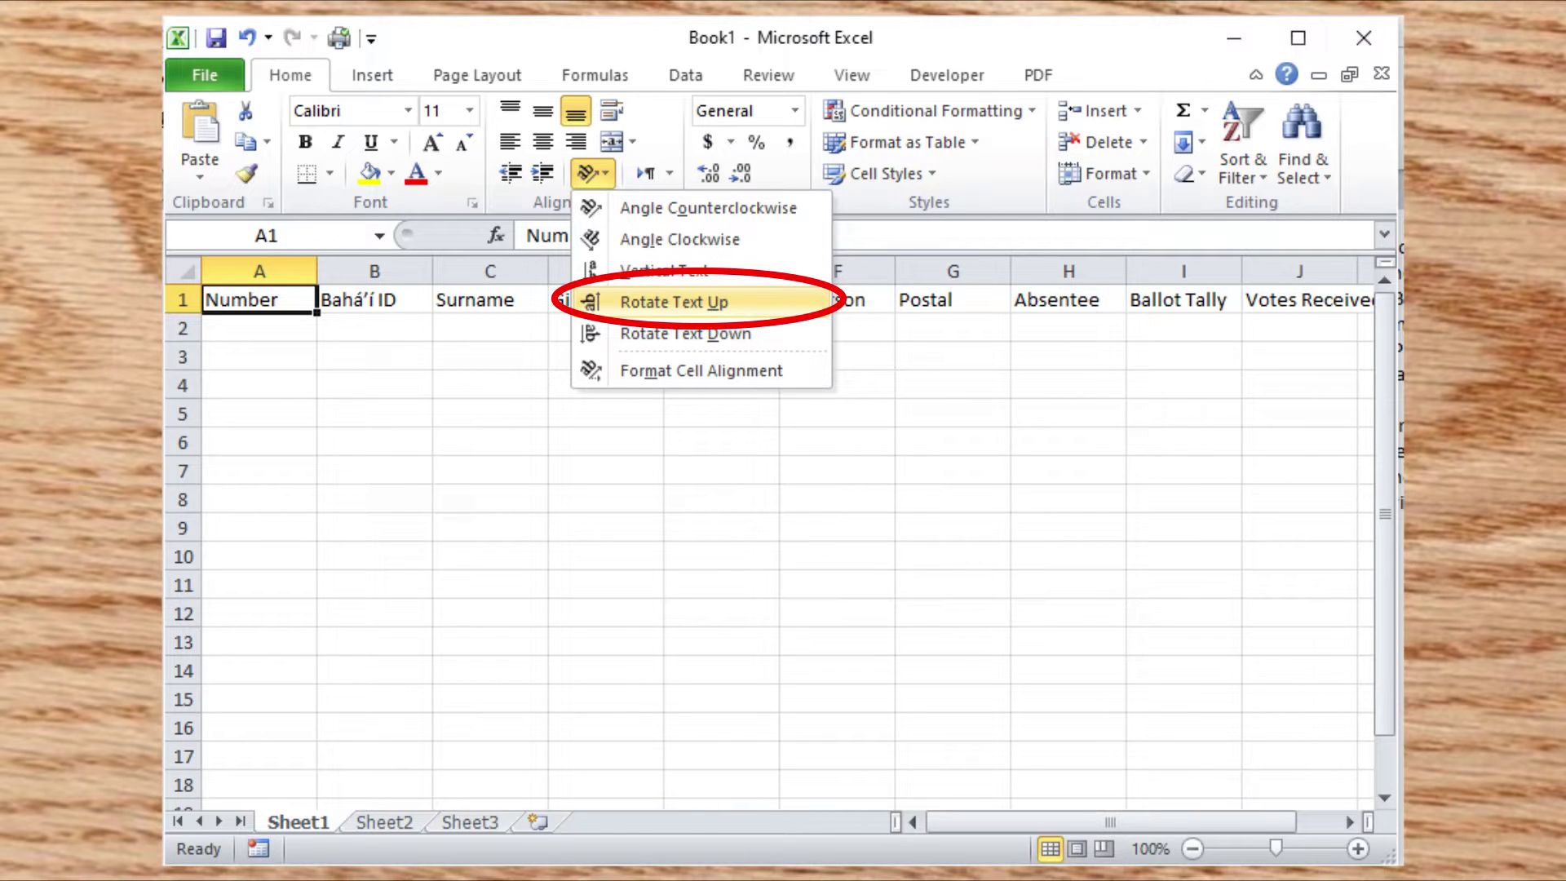
- Rotate the narrow headers to read upward, narrow columns A and B, and insert a blank row above
key("u")
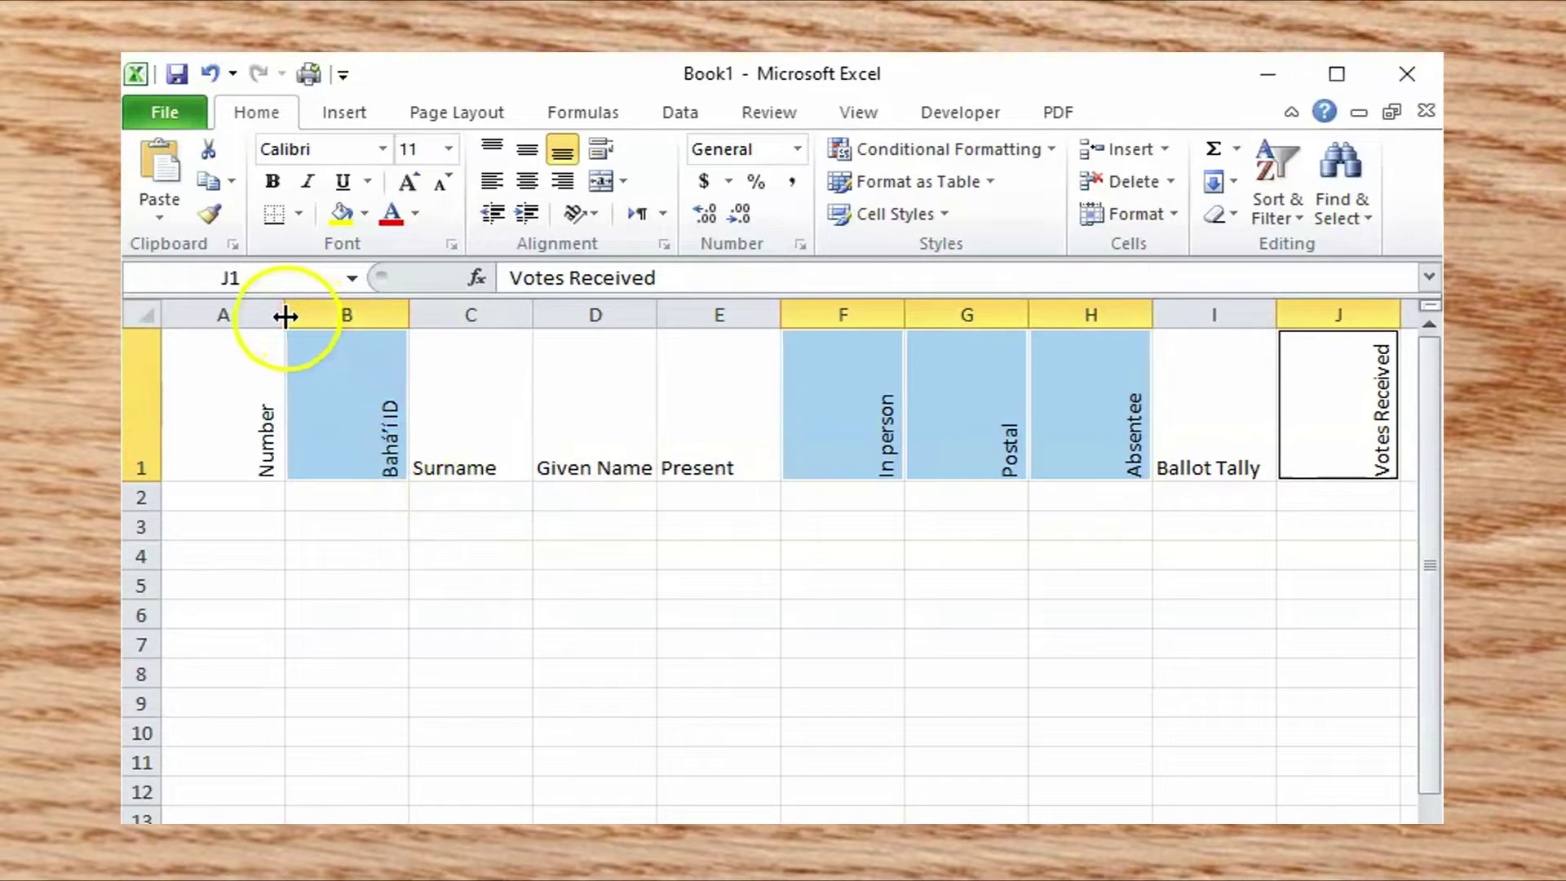
left_click_drag(320, 274, 199, 322)
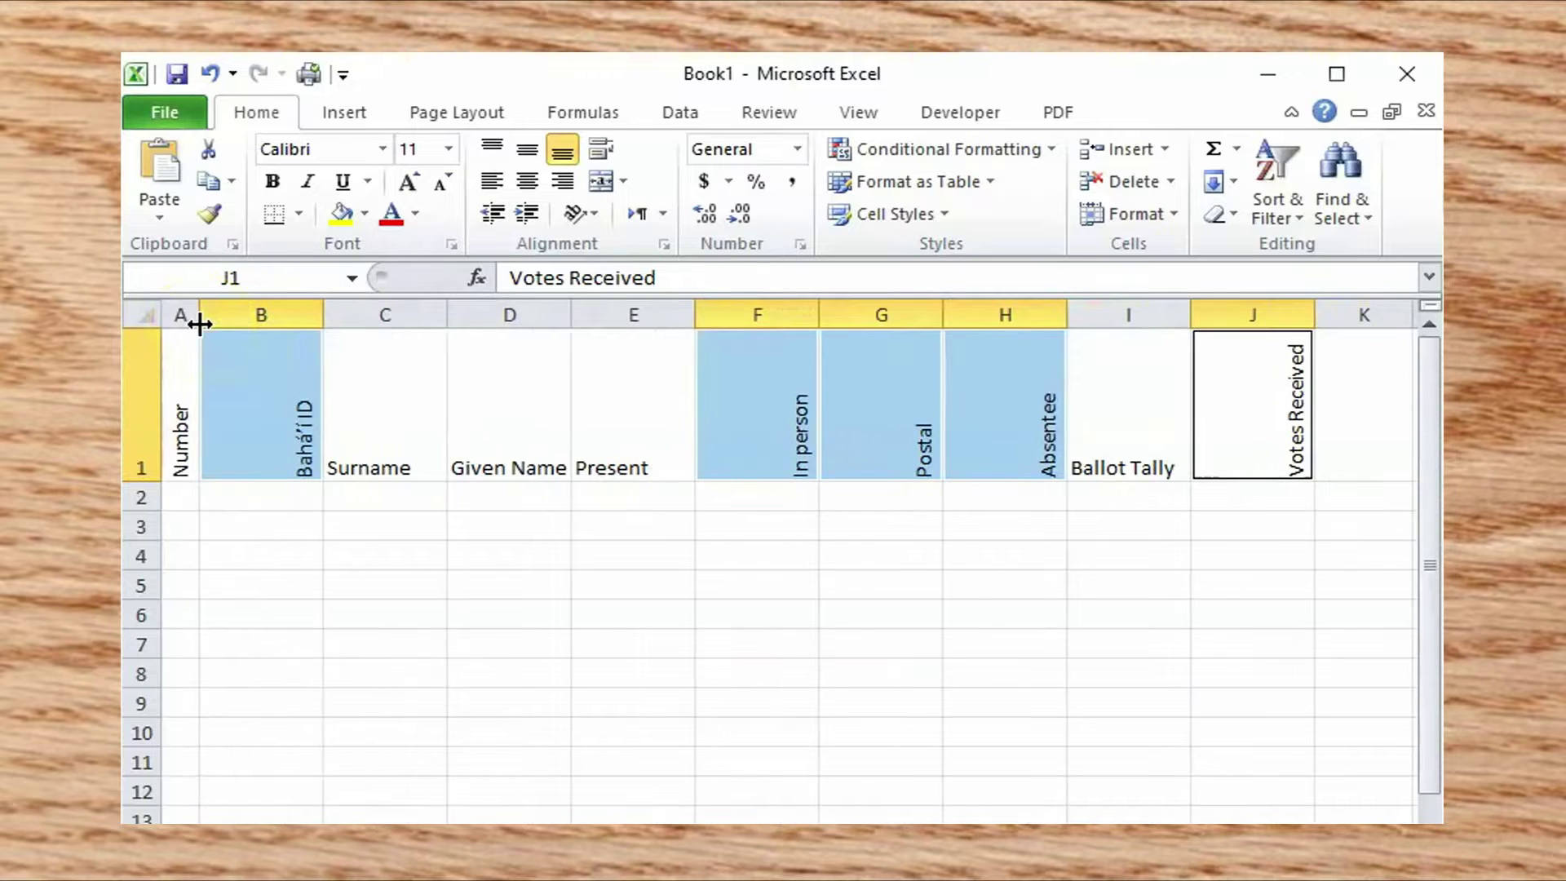
left_click_drag(318, 315, 275, 319)
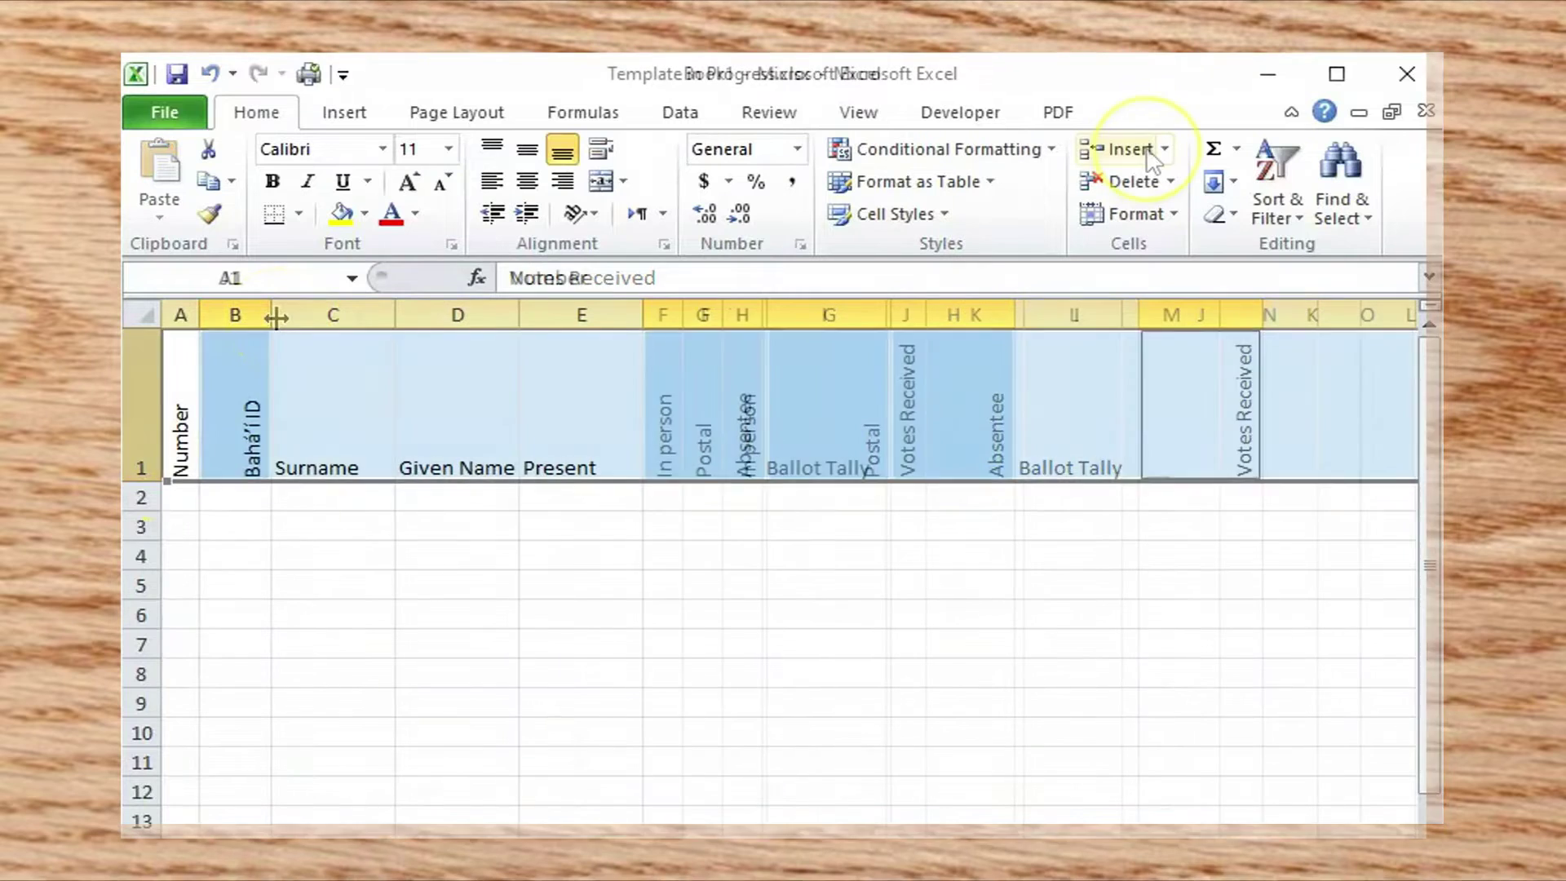
left_click(1134, 148)
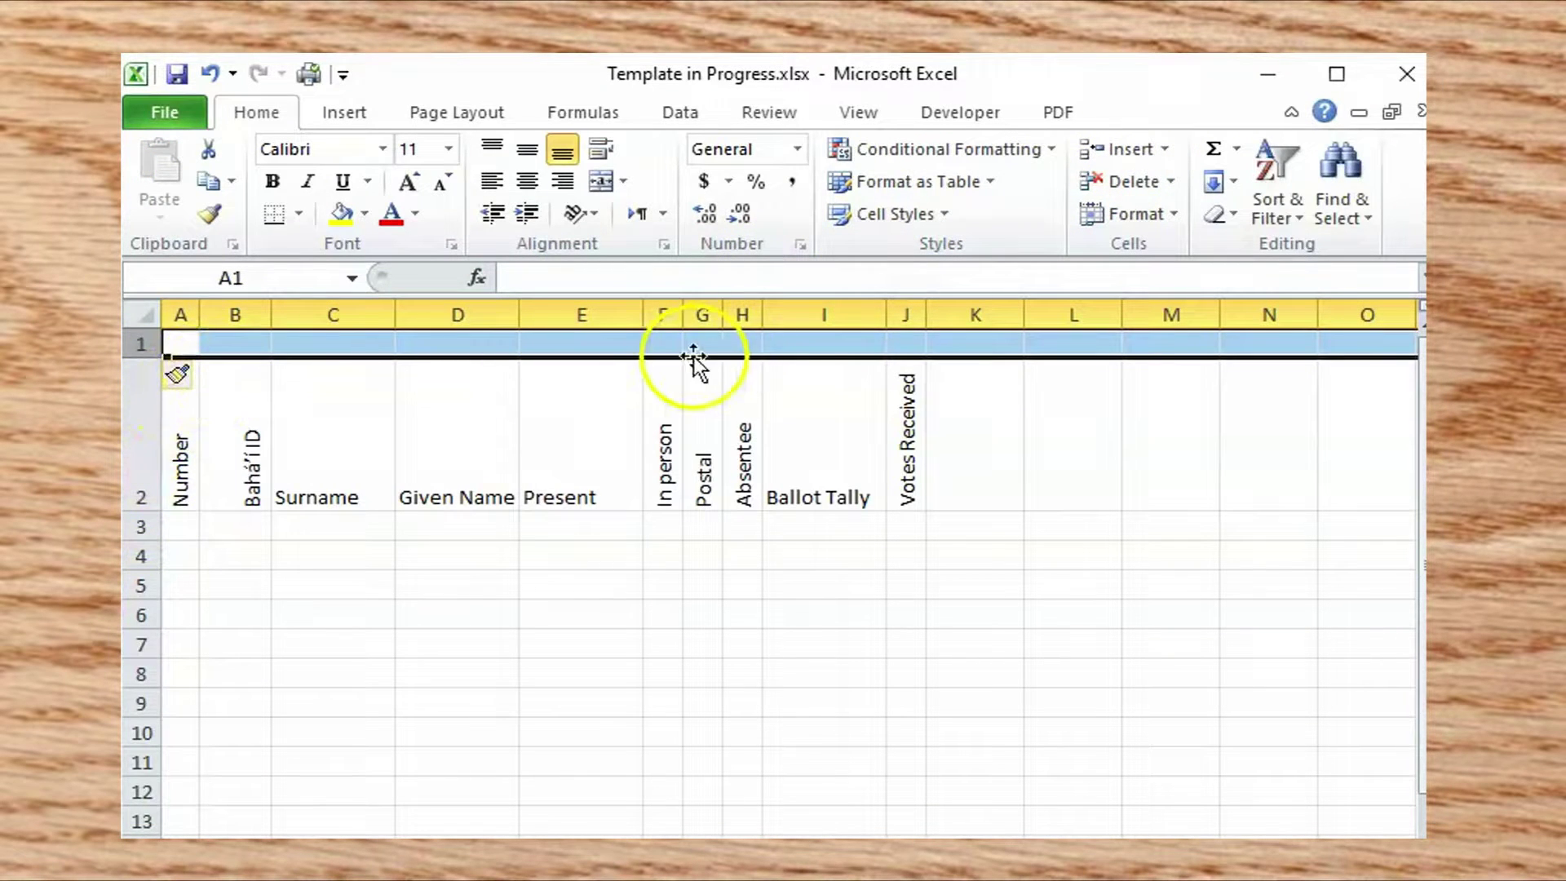
- Enter 'Ballot type' in F1 and merge F1:H1 through Format Cells alignment
left_click(667, 342)
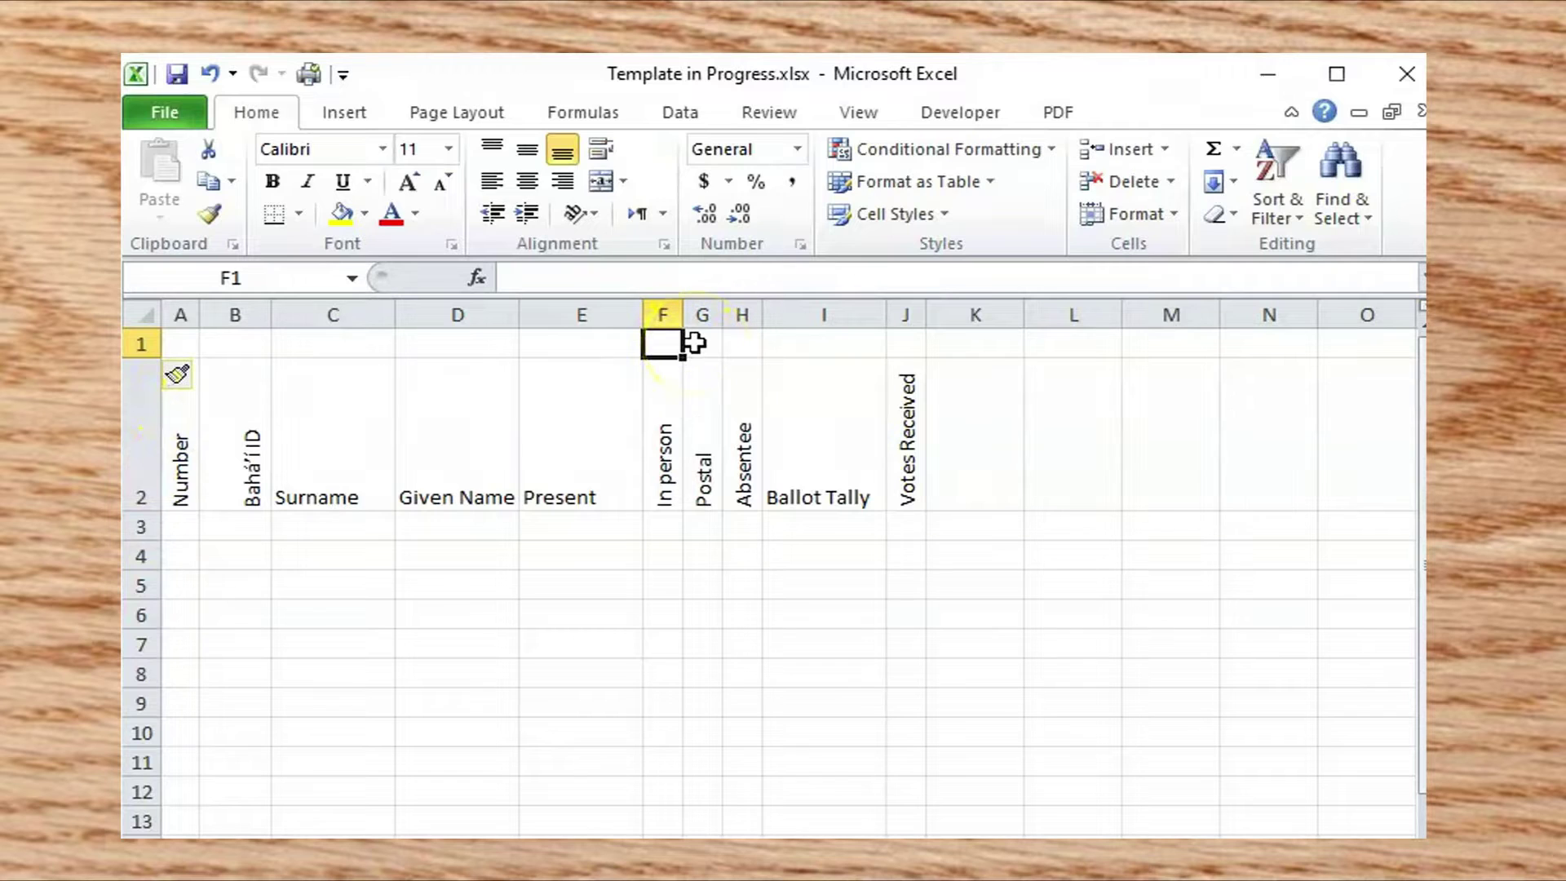
type("Ballot type")
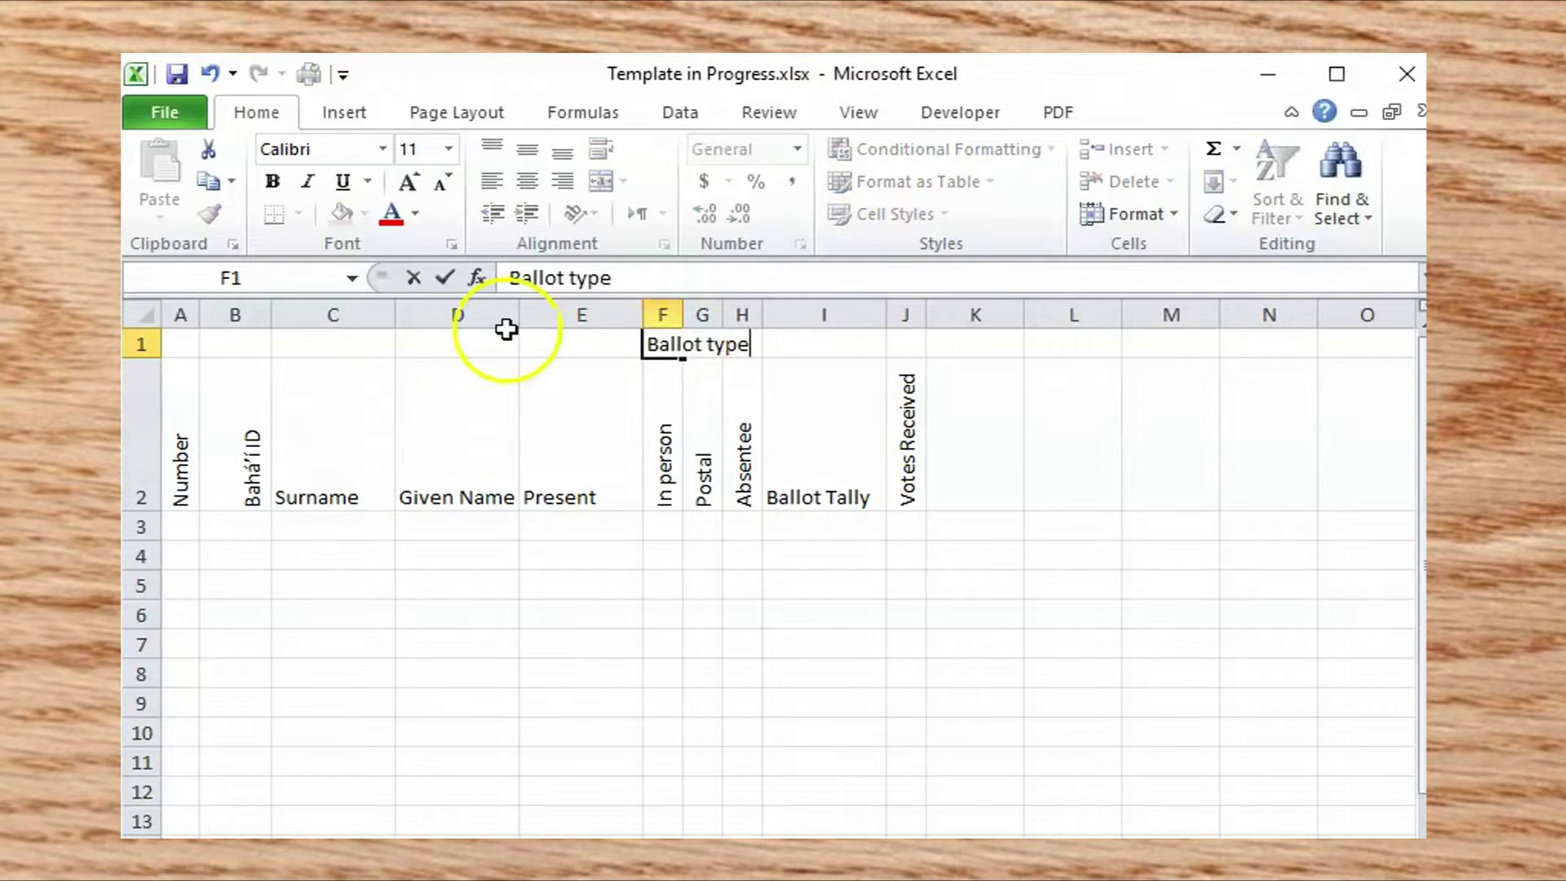
key("Return")
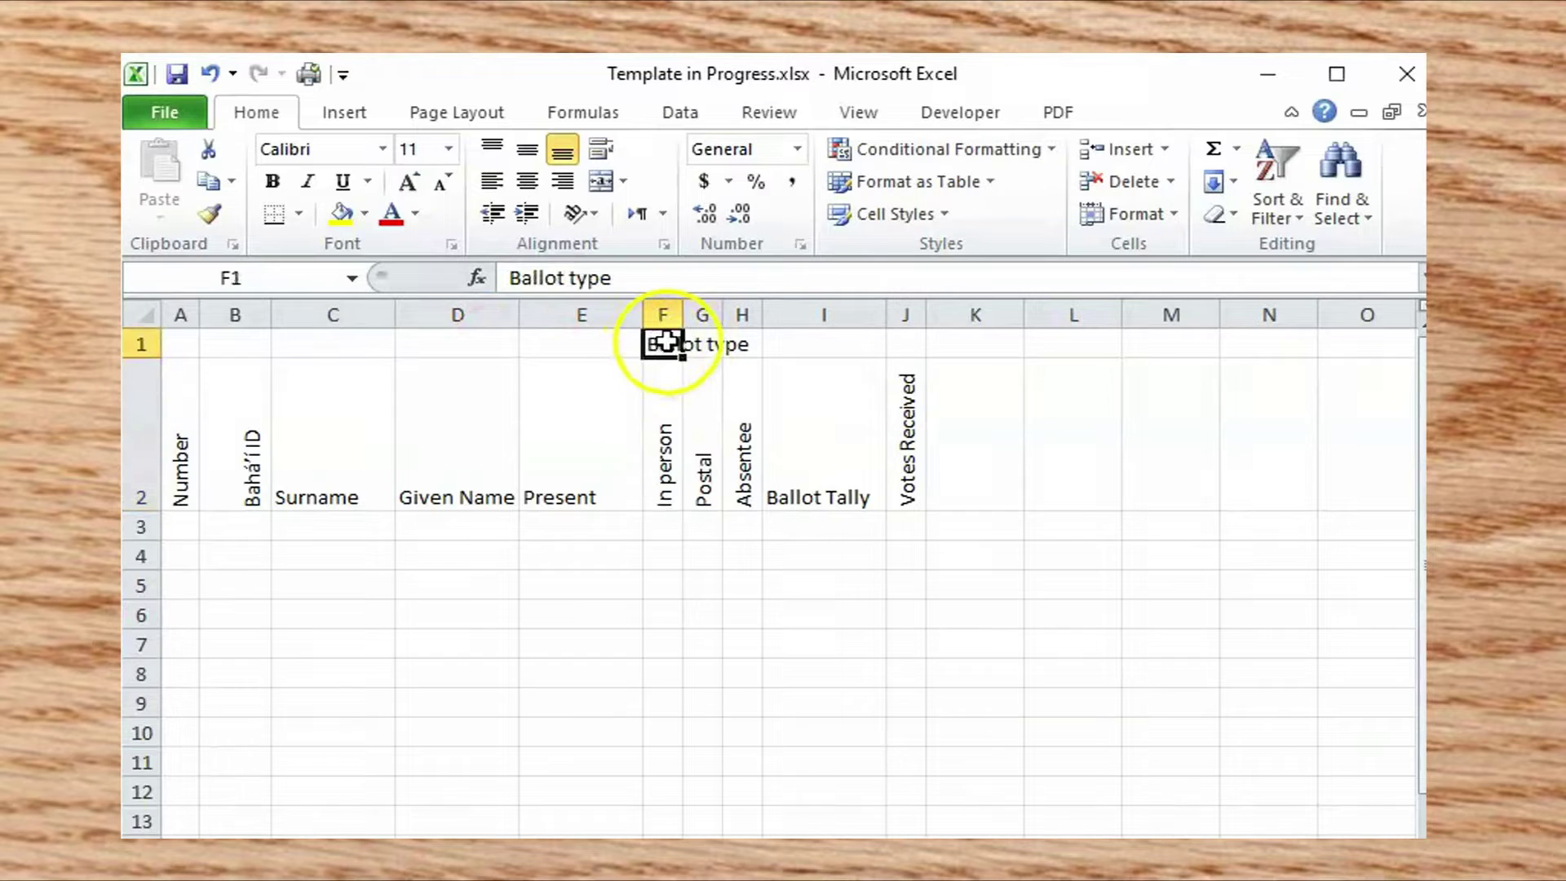
left_click_drag(658, 340, 744, 343)
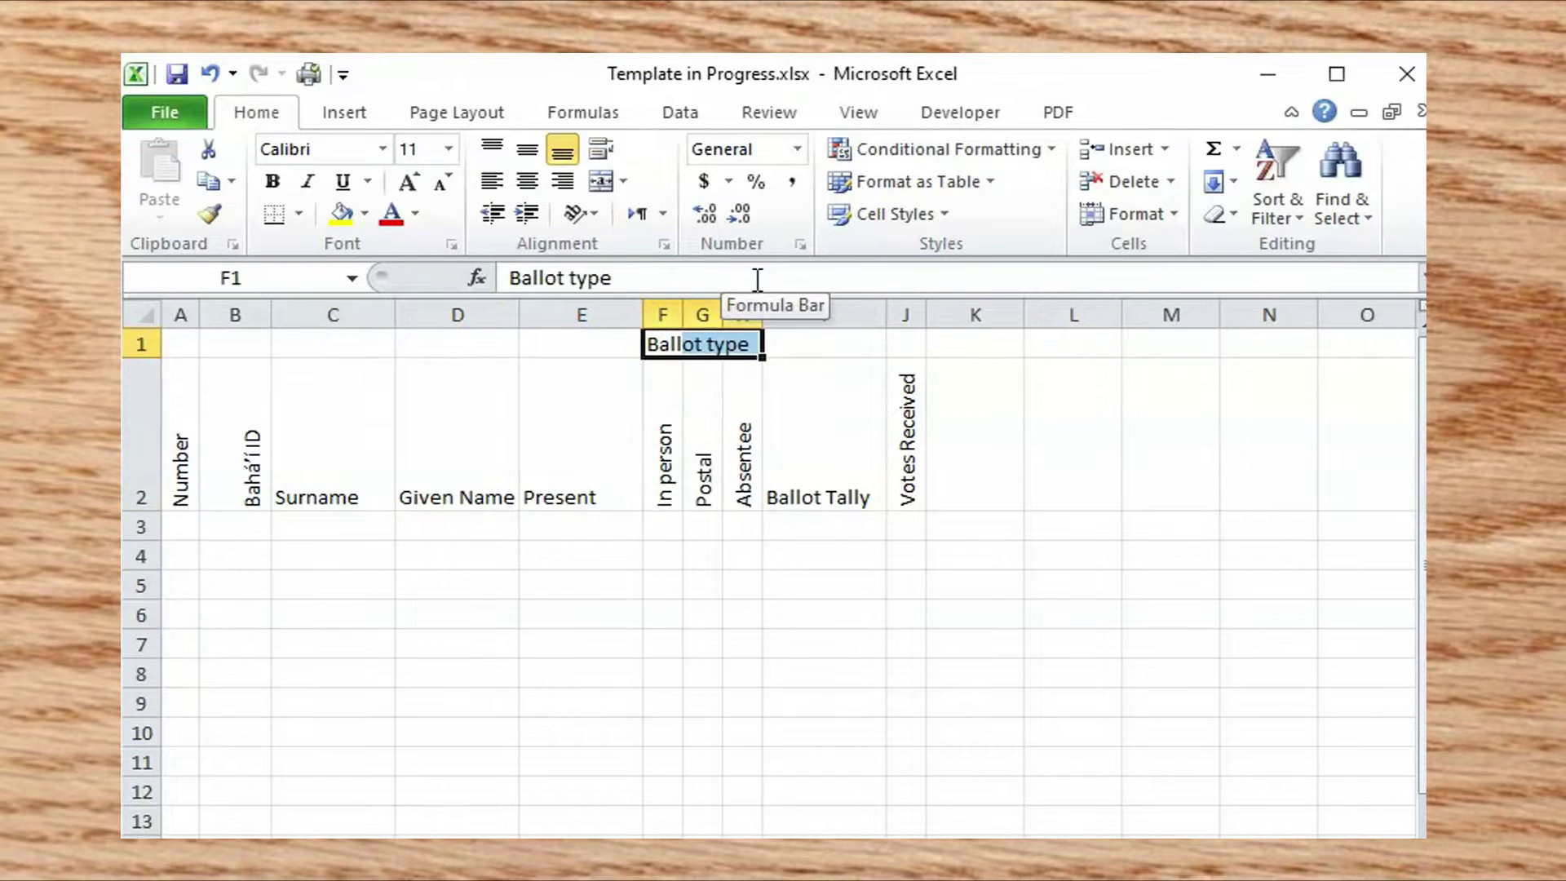
left_click(664, 244)
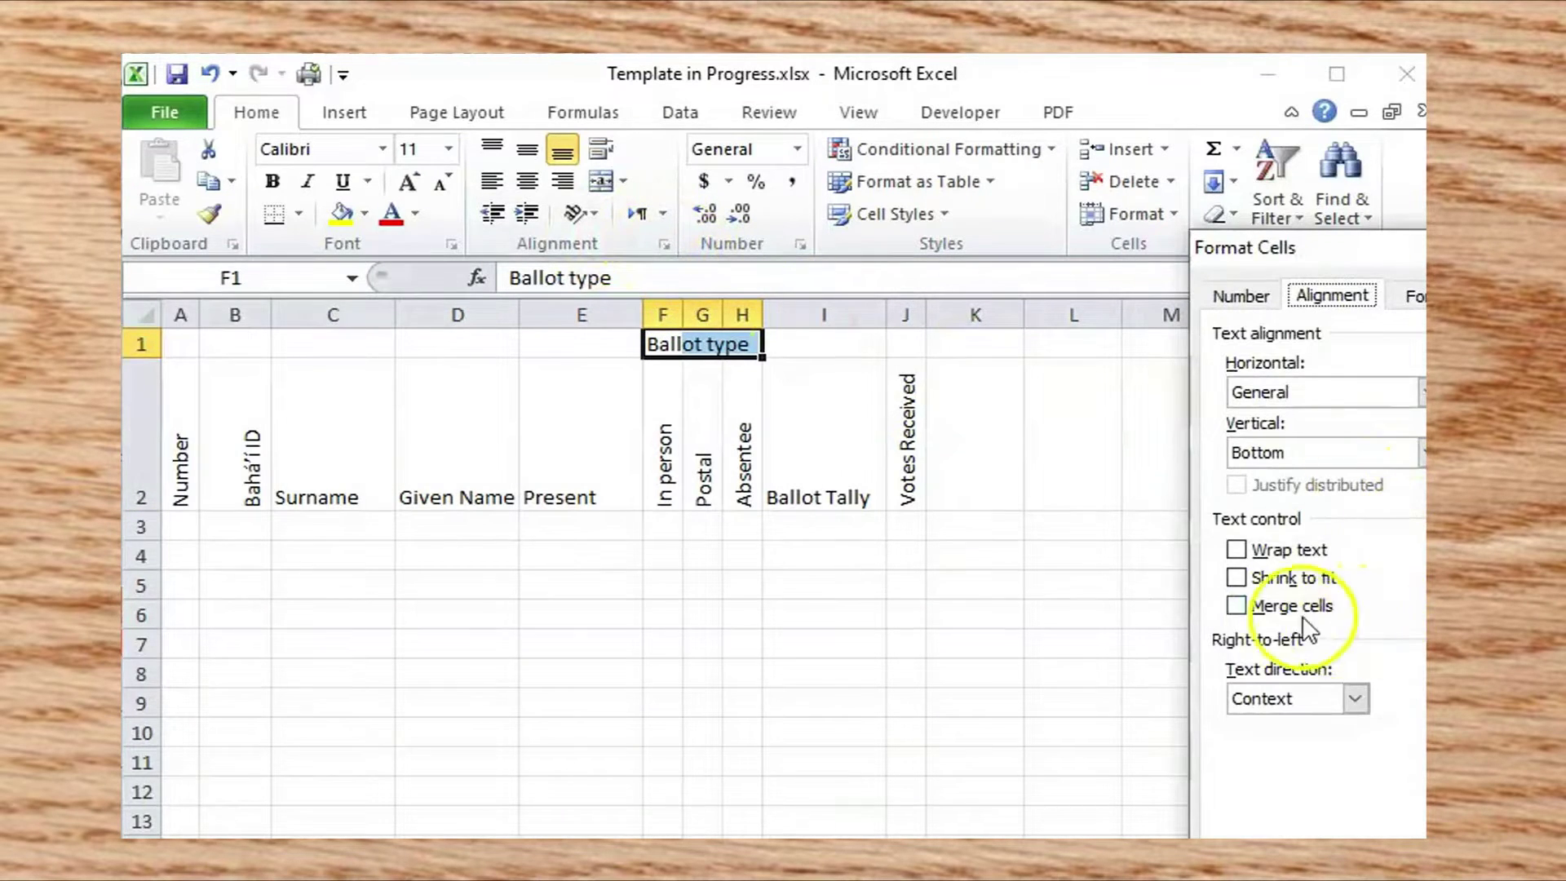
left_click(1249, 605)
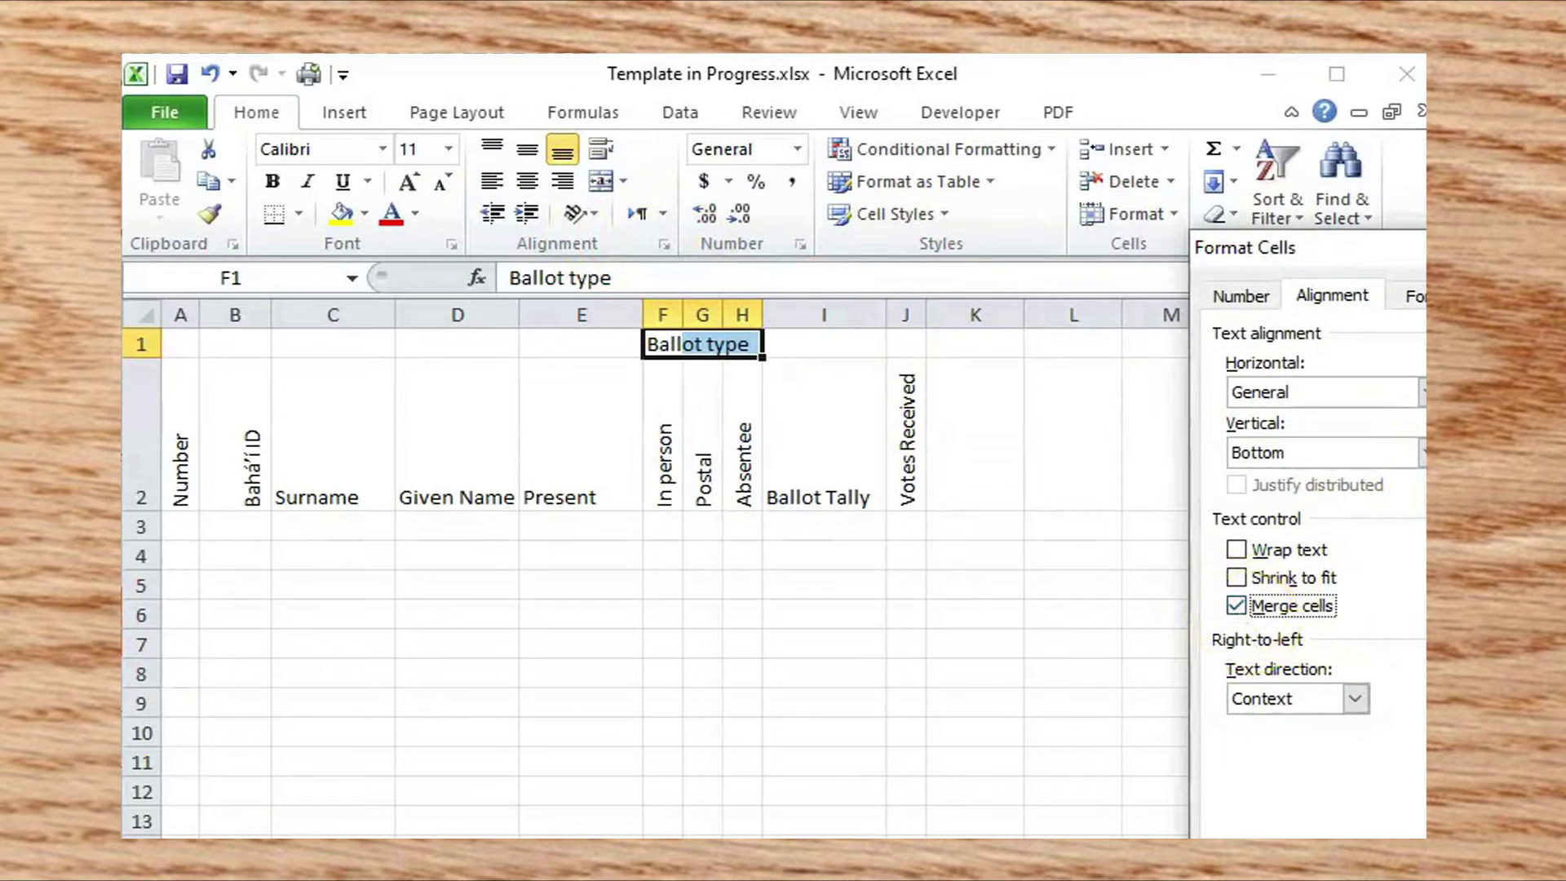
key("Return")
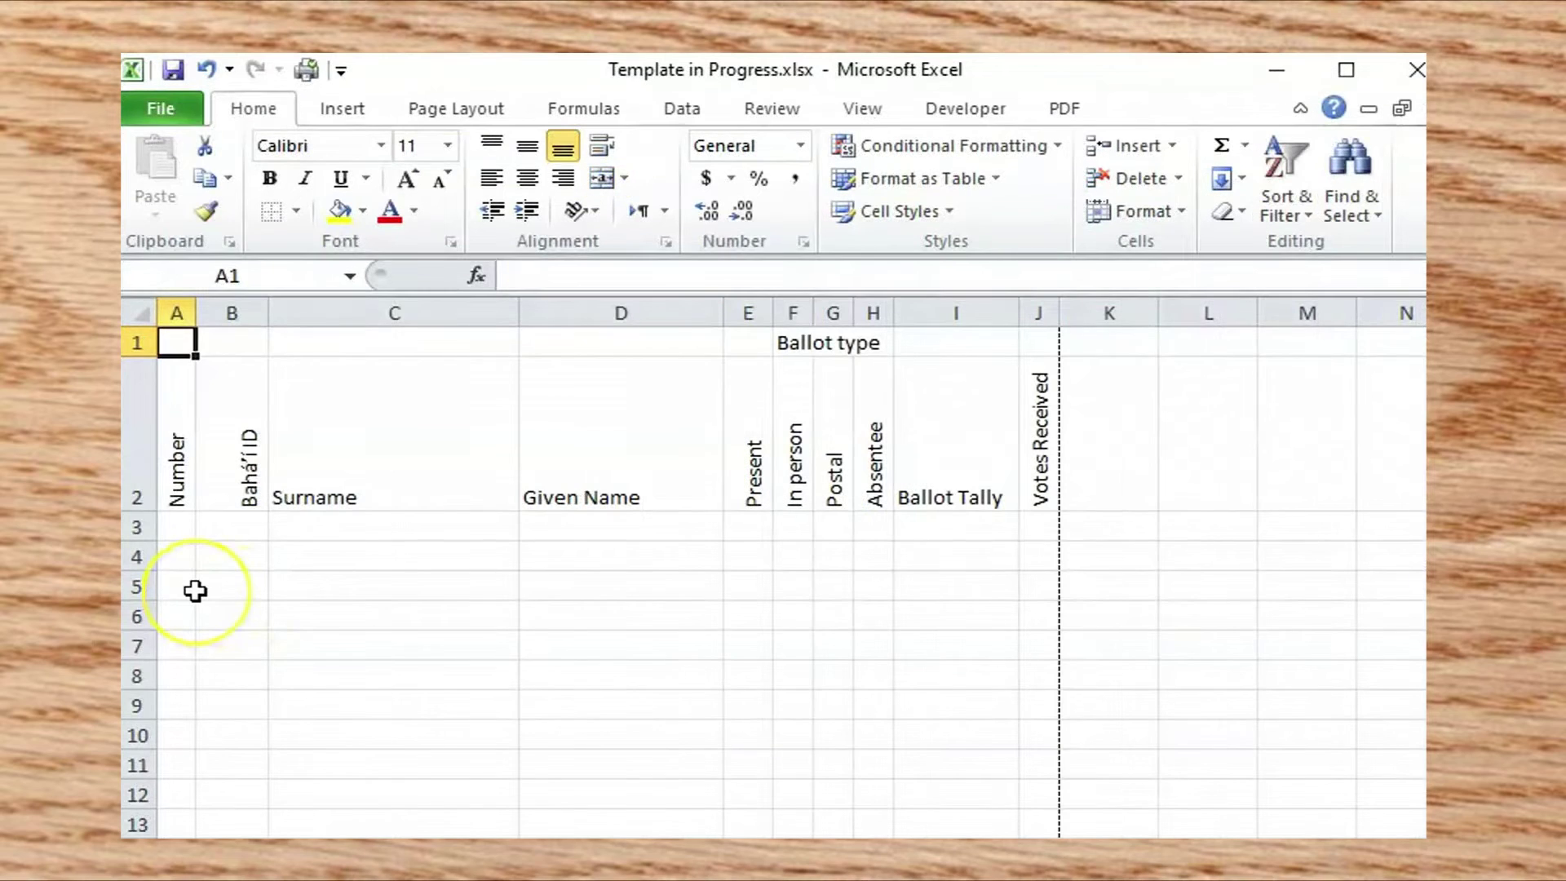
- Set Print Titles so rows $1:$2 repeat at the top of every page
left_click(451, 115)
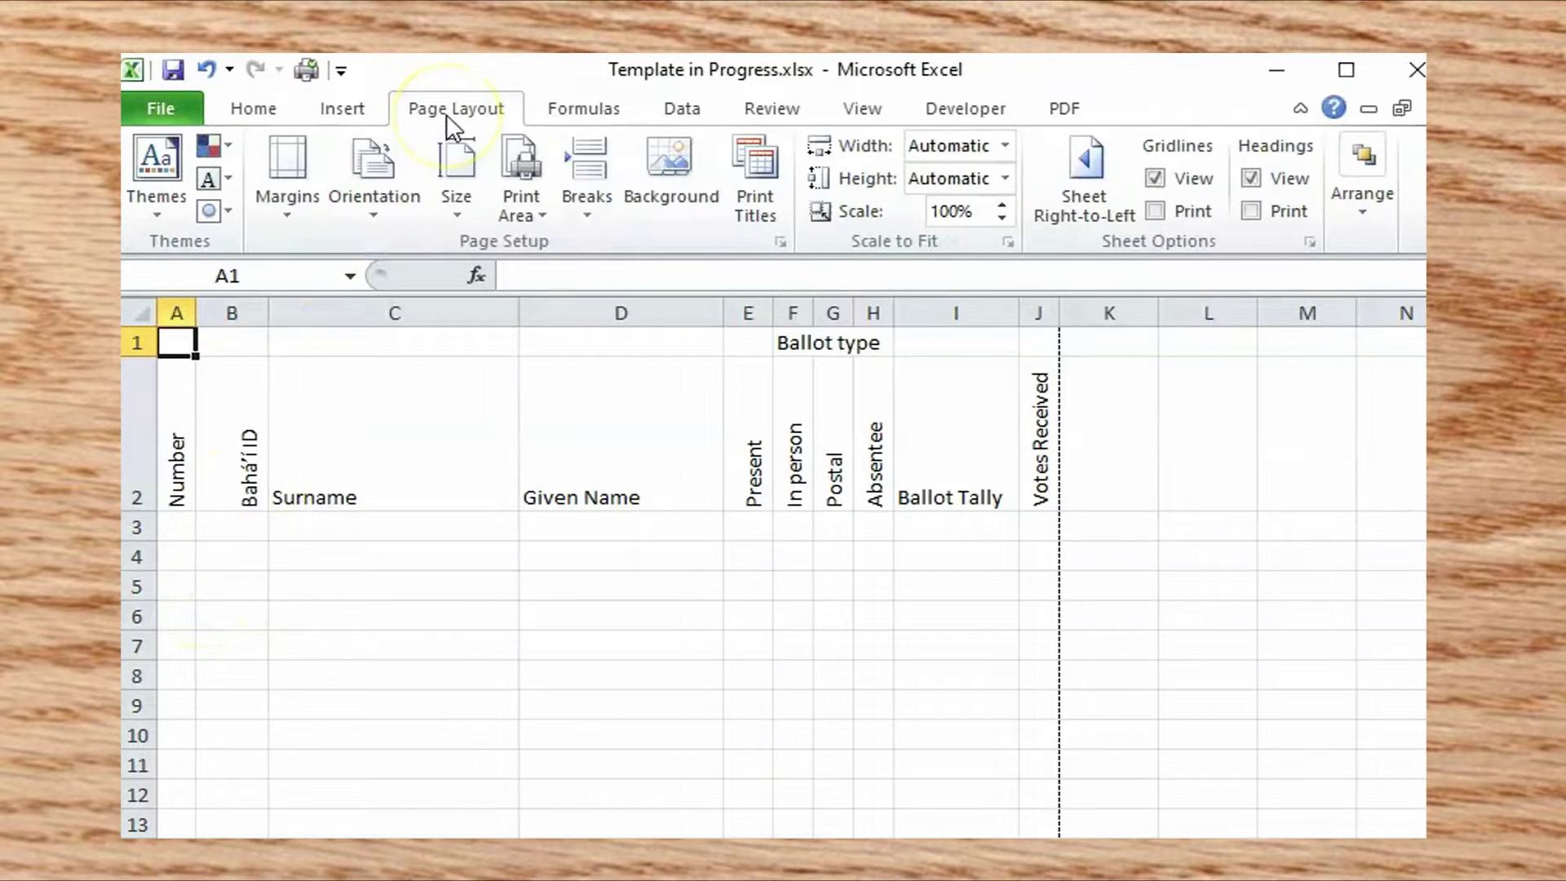
left_click(765, 160)
left_click(798, 339)
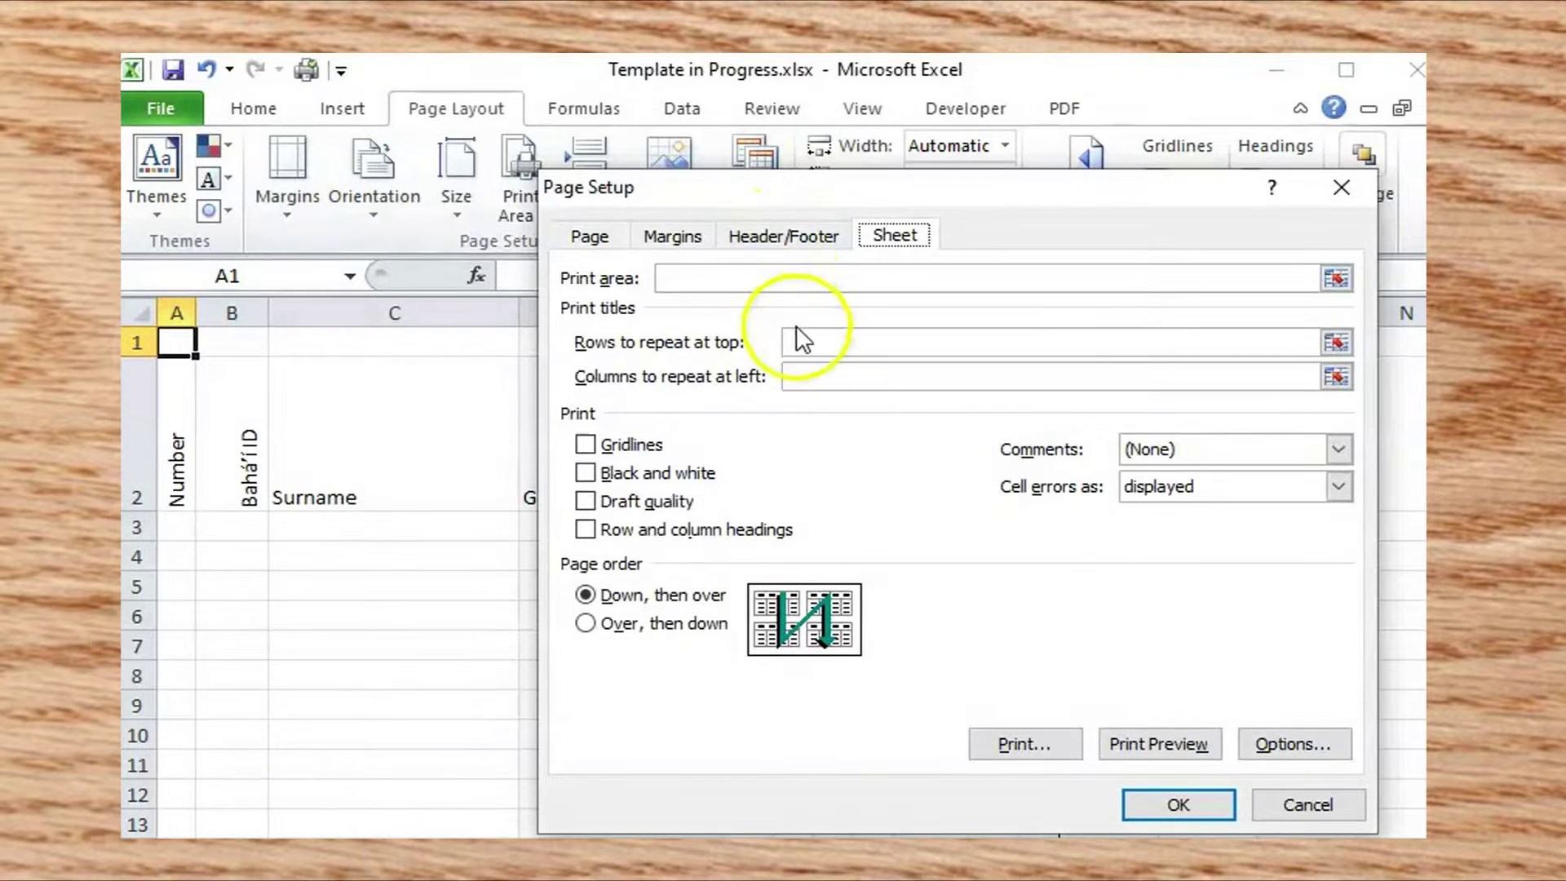
left_click(811, 344)
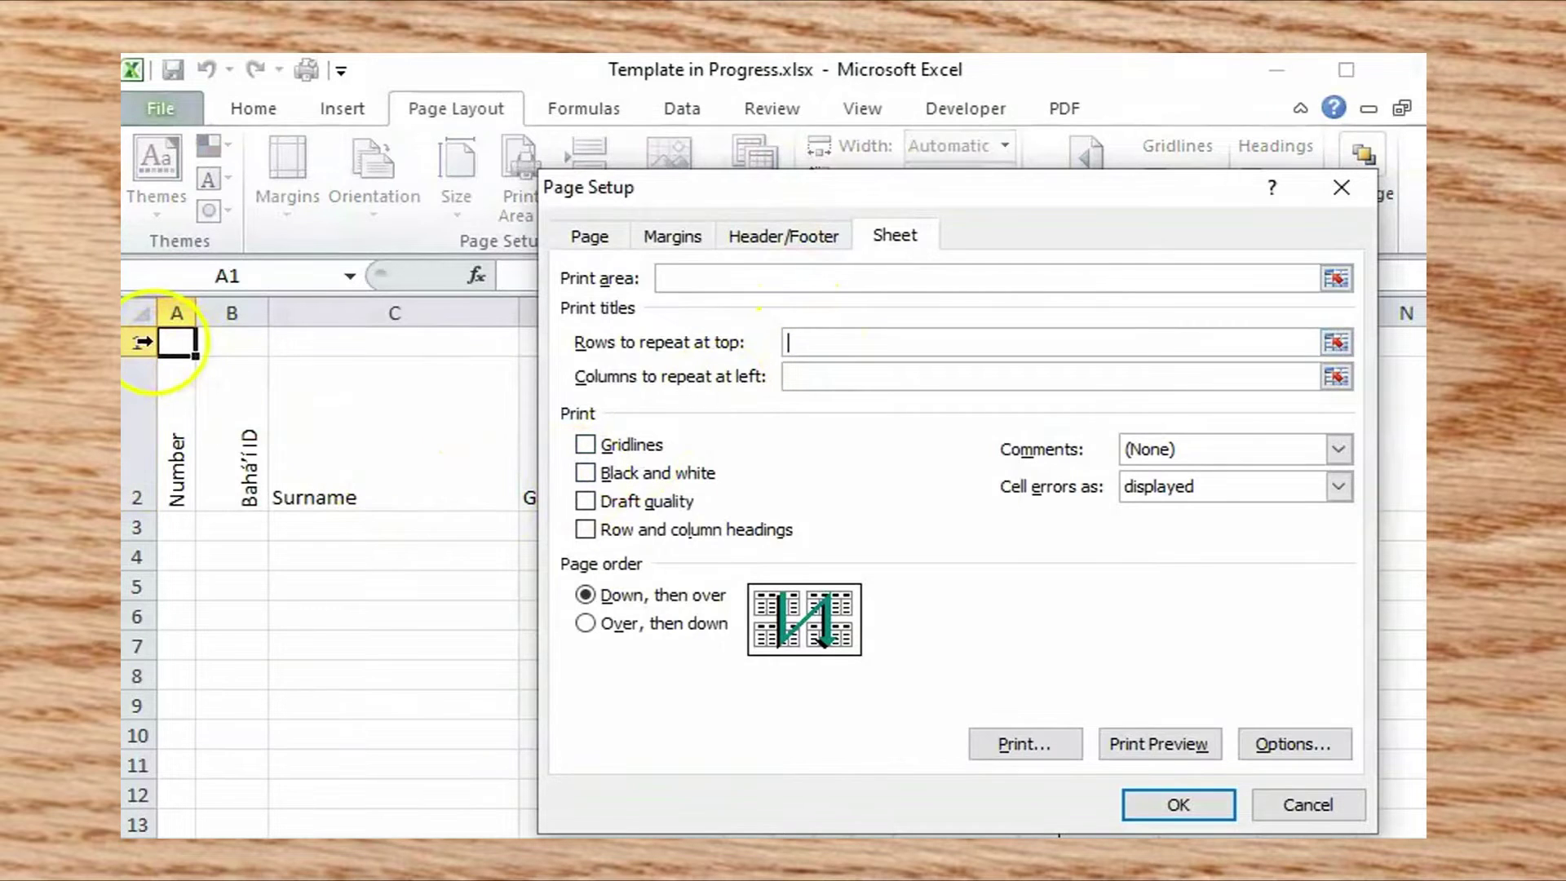
left_click_drag(139, 341, 141, 436)
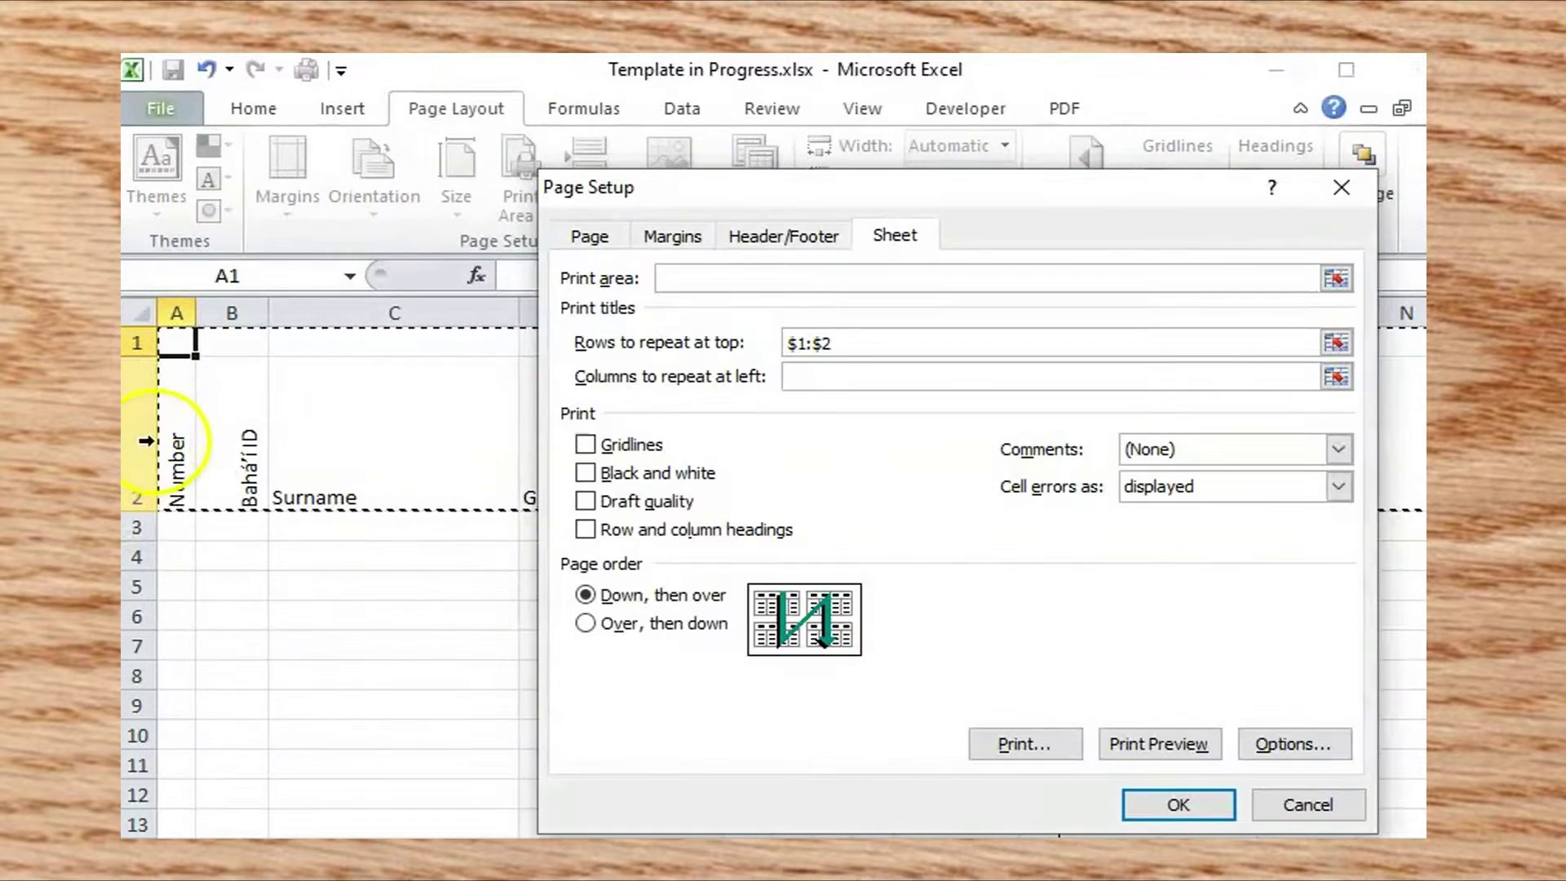
left_click(1193, 800)
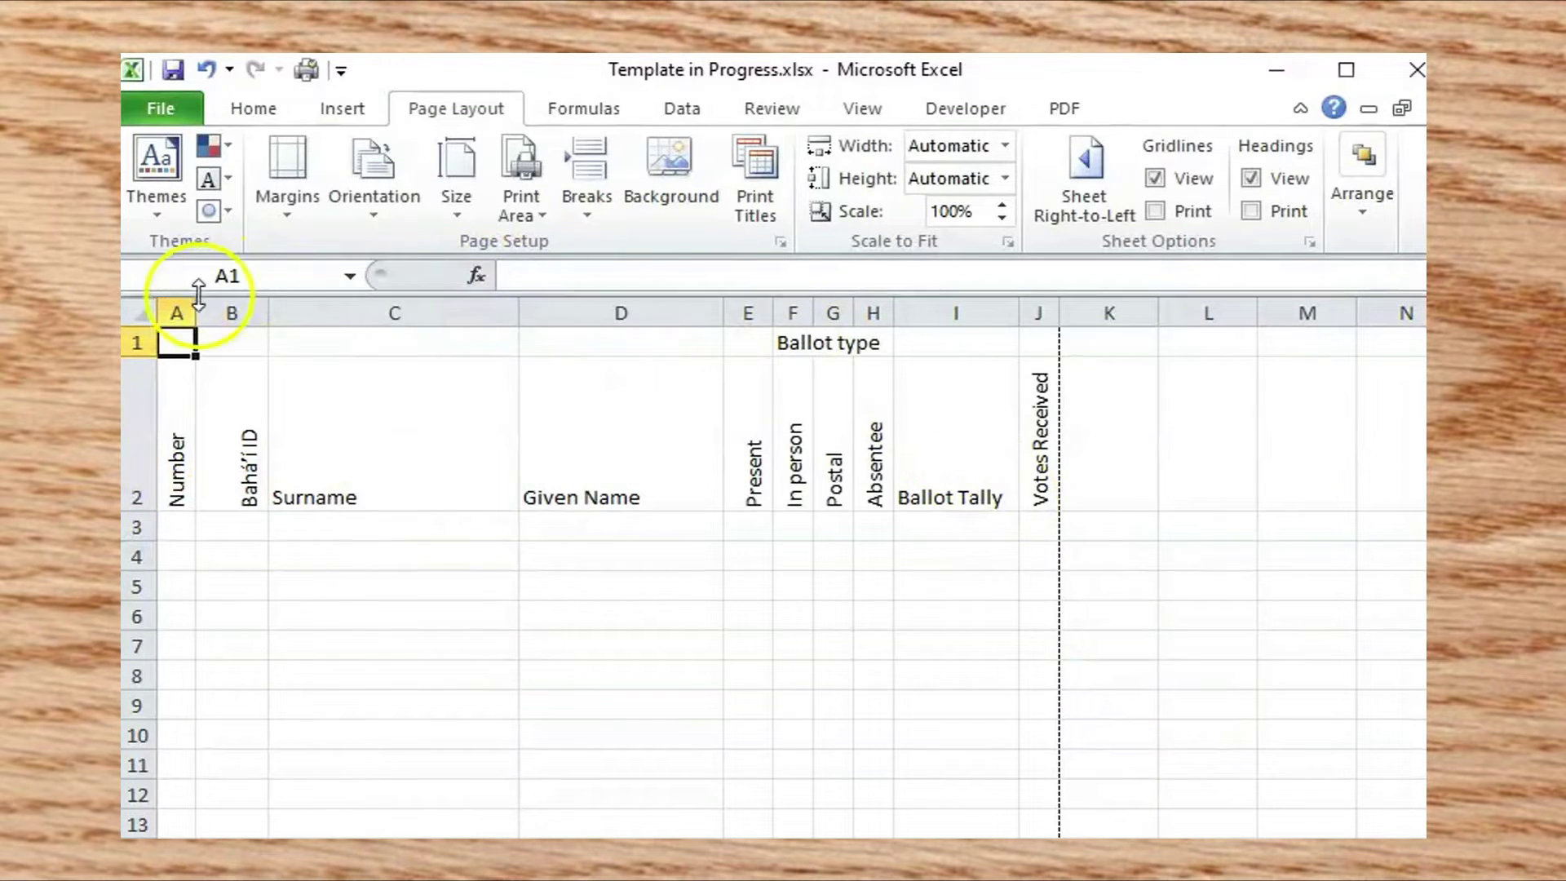
- Make header rows 1 and 2 bold
left_click_drag(139, 343, 141, 436)
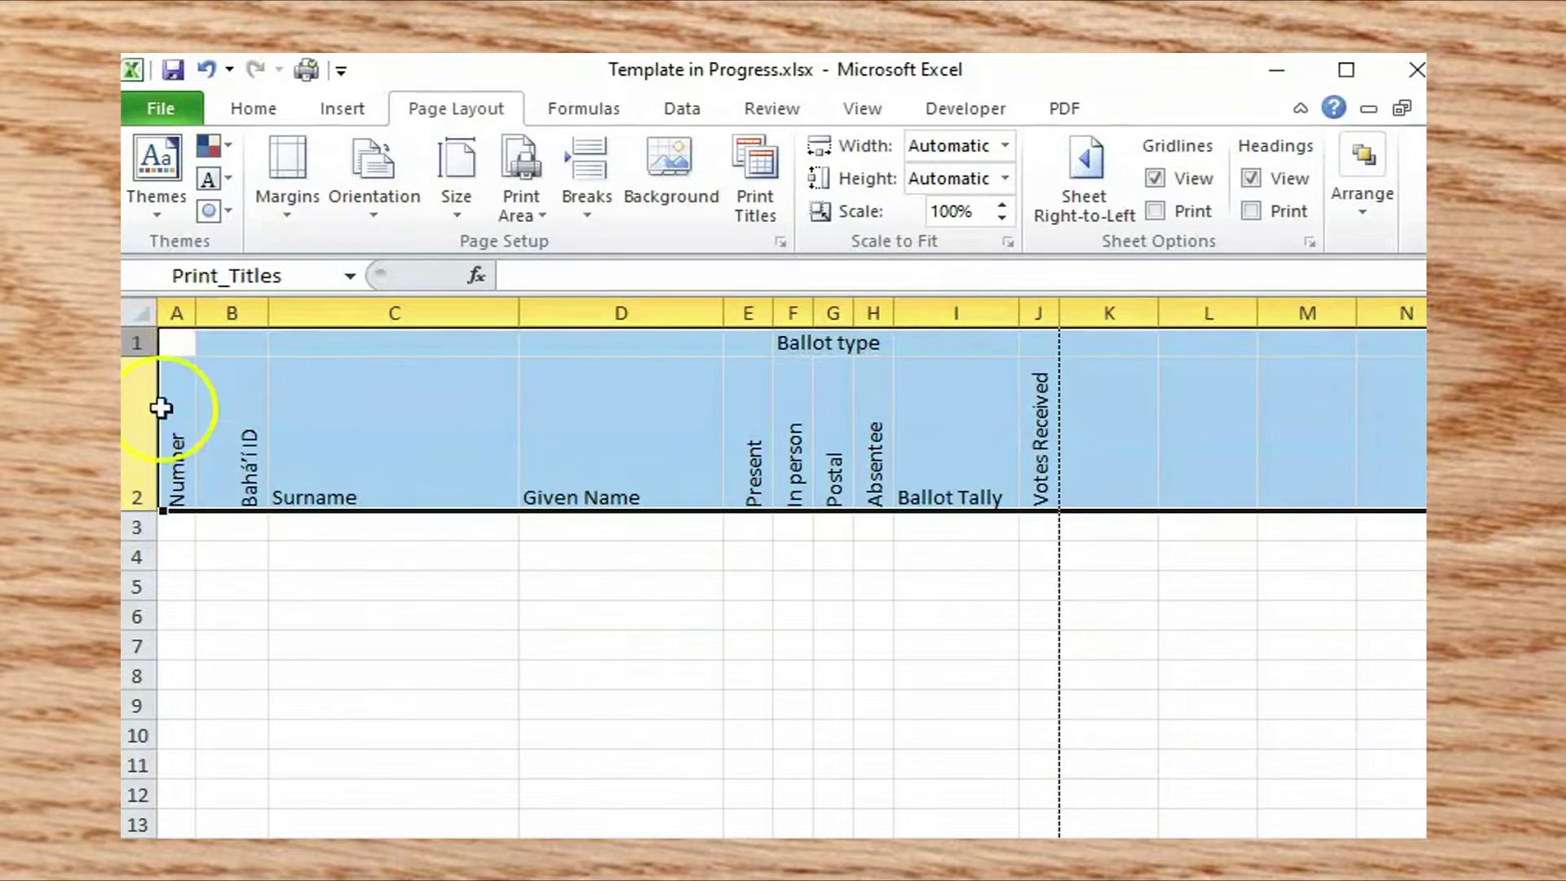
left_click(255, 110)
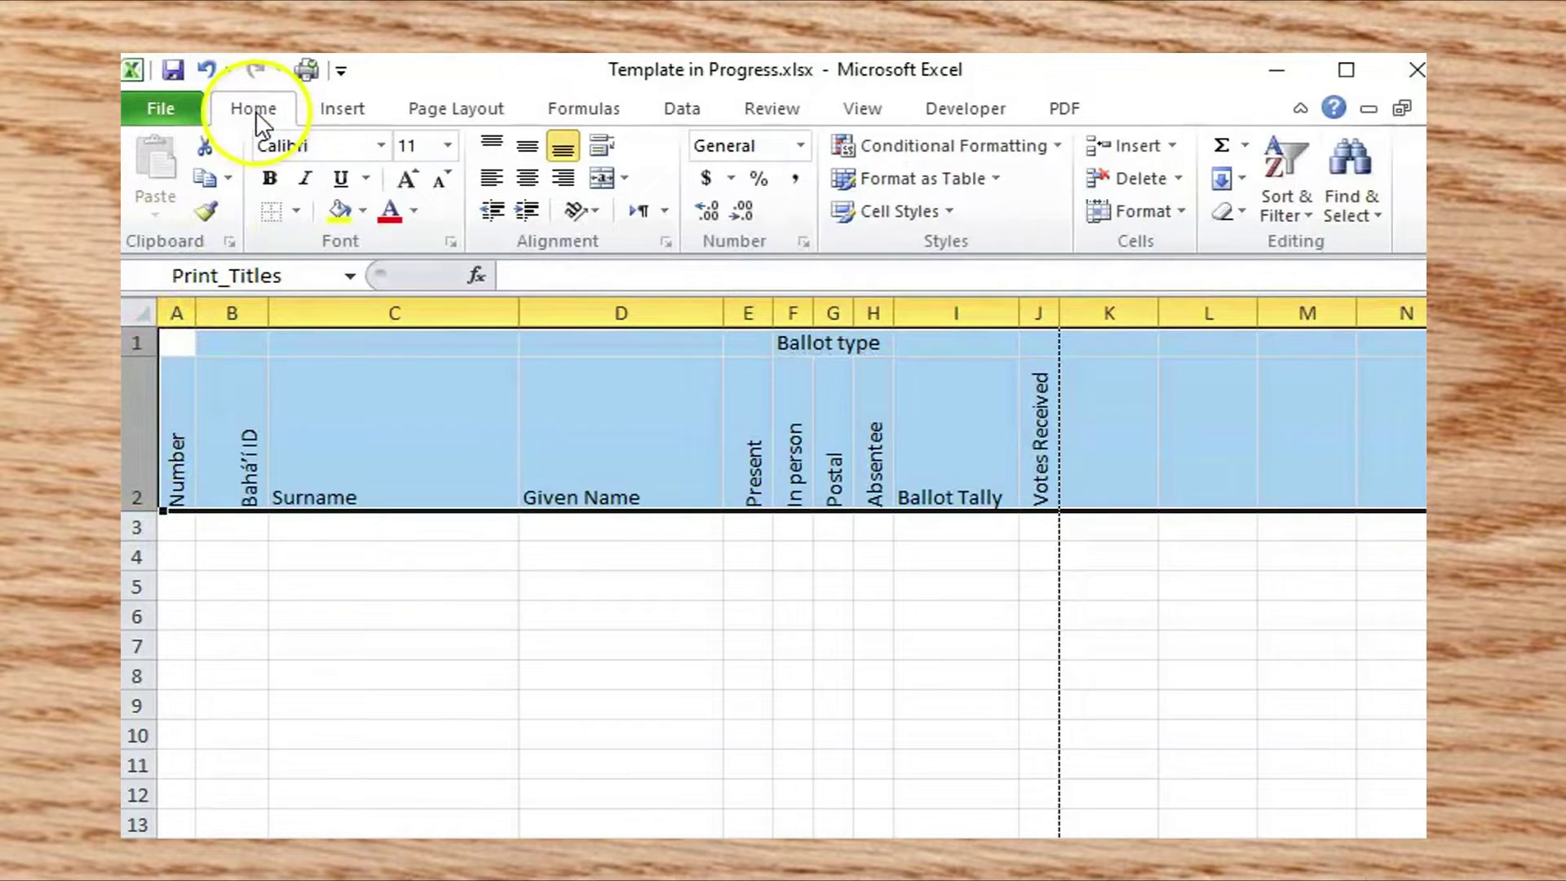
left_click(267, 177)
- Apply All Borders to the whole sheet grid, then select row 3 across columns A–J
key("ctrl+a")
left_click(295, 211)
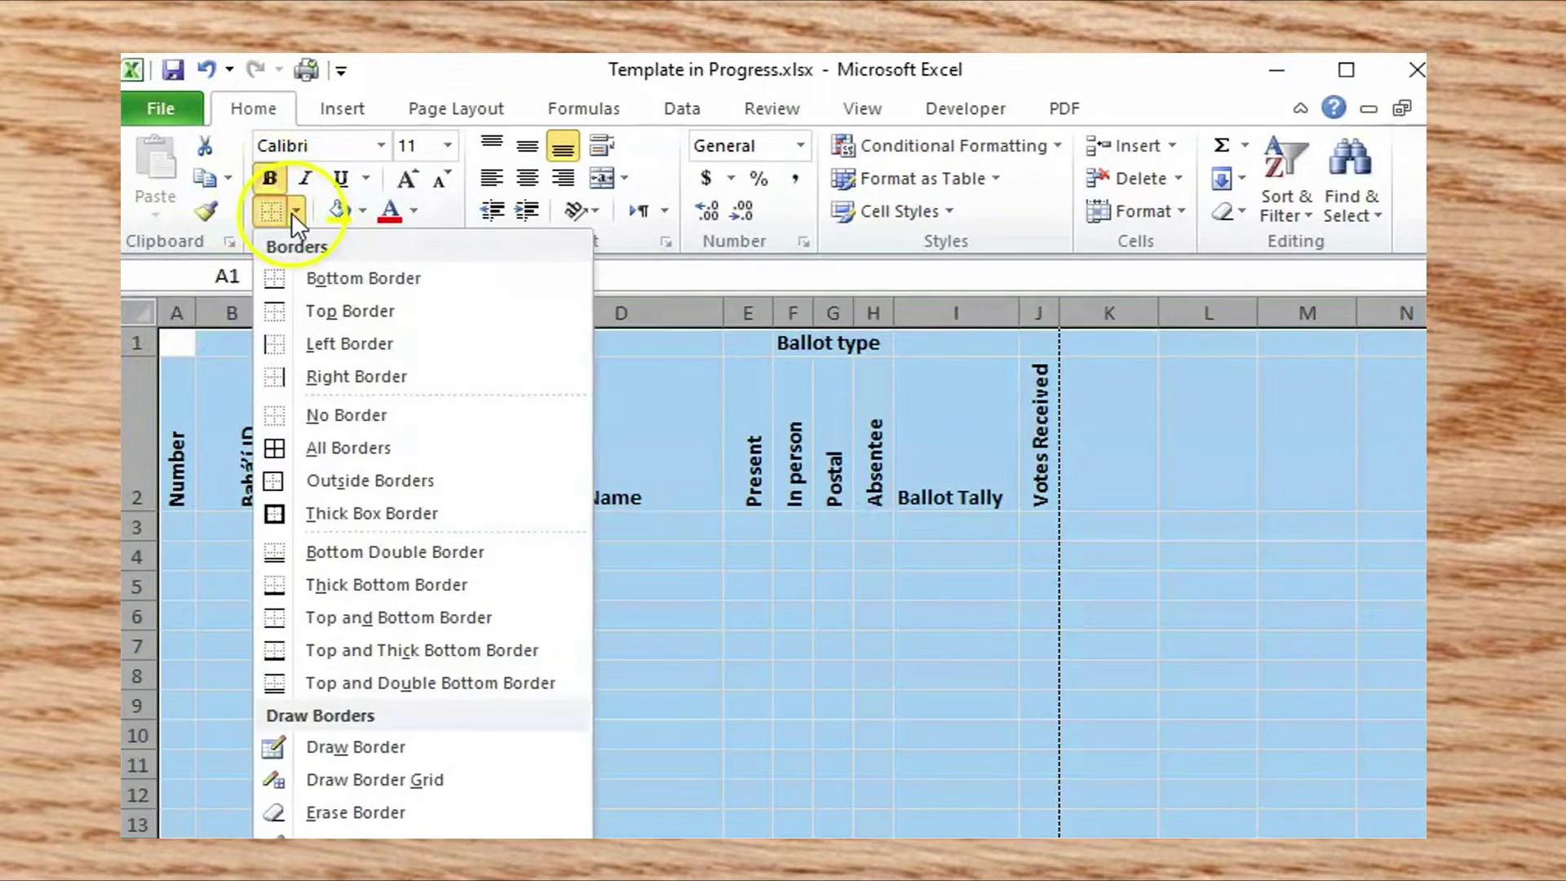
left_click(270, 444)
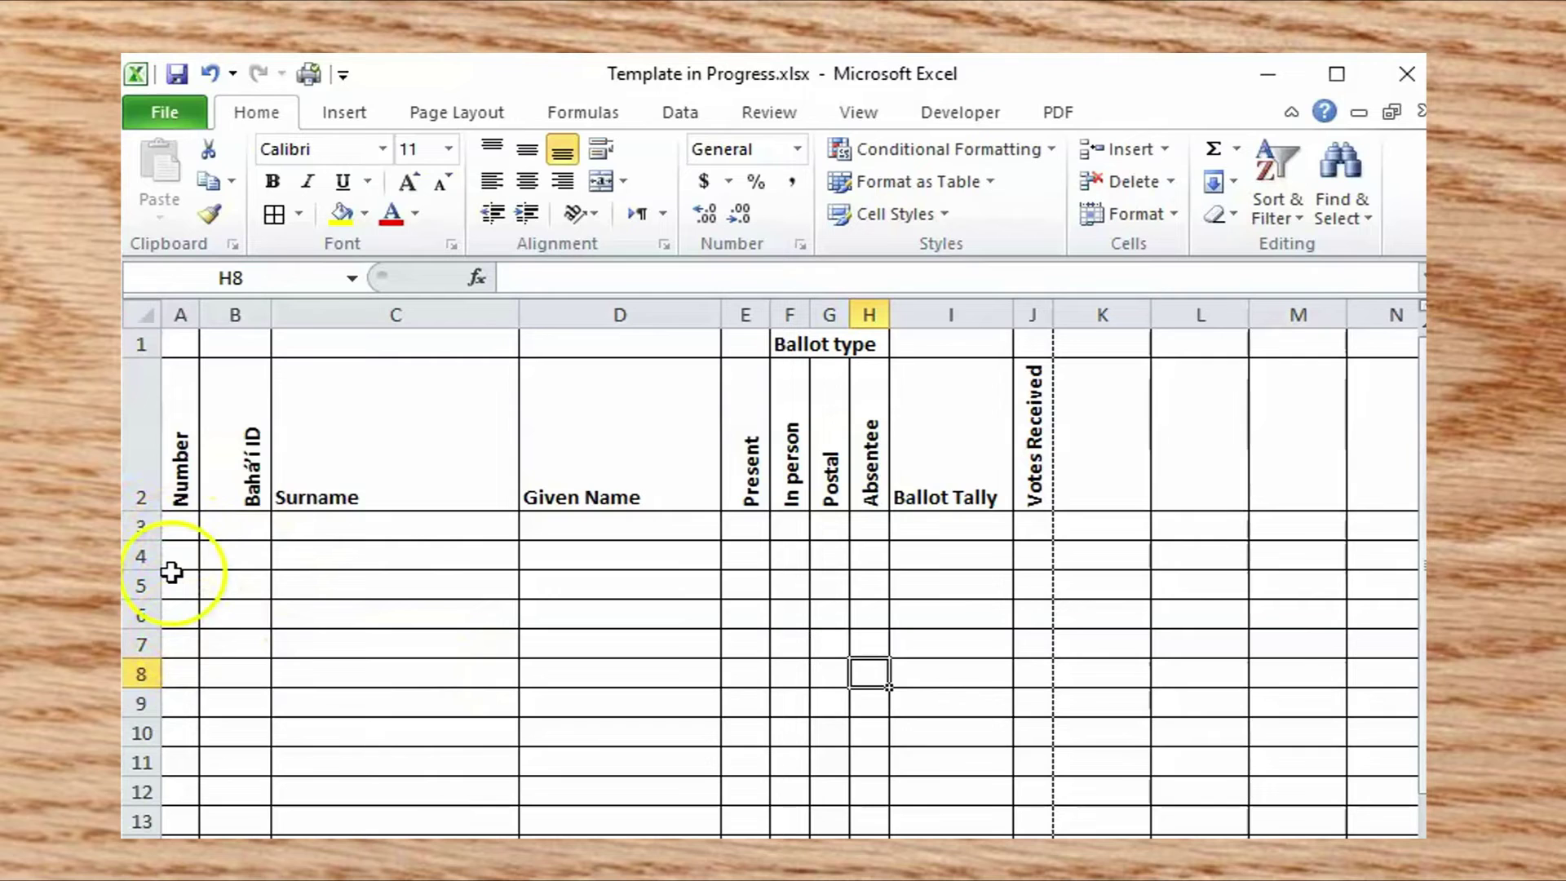
left_click(173, 526)
left_click_drag(173, 526, 1049, 531)
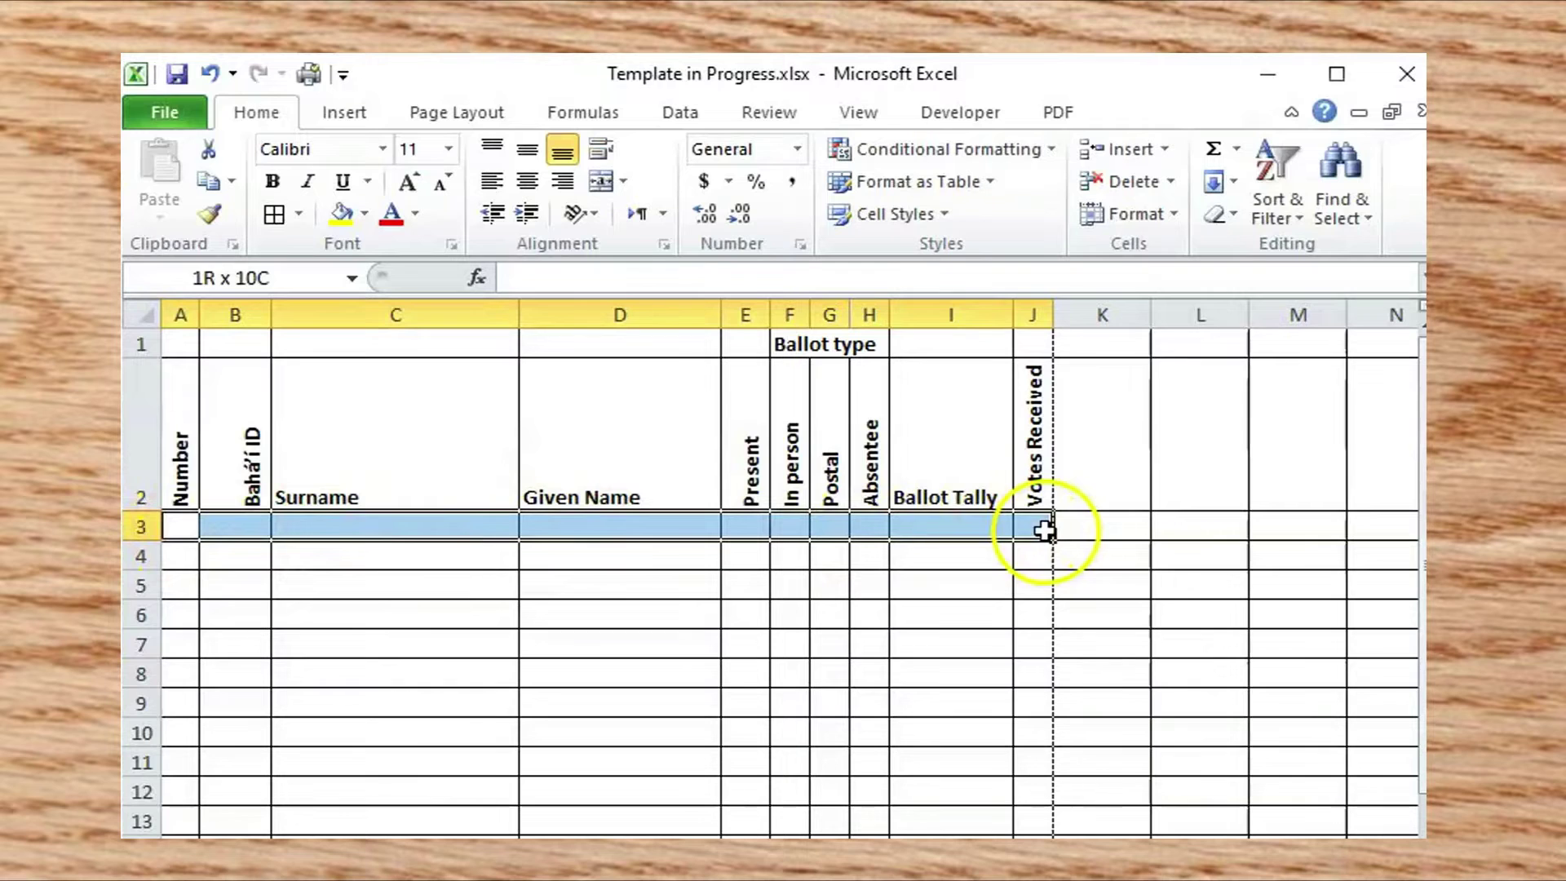
- Shade A3:J3 grey and number A3 and A4 as 1 and 2
left_click(366, 213)
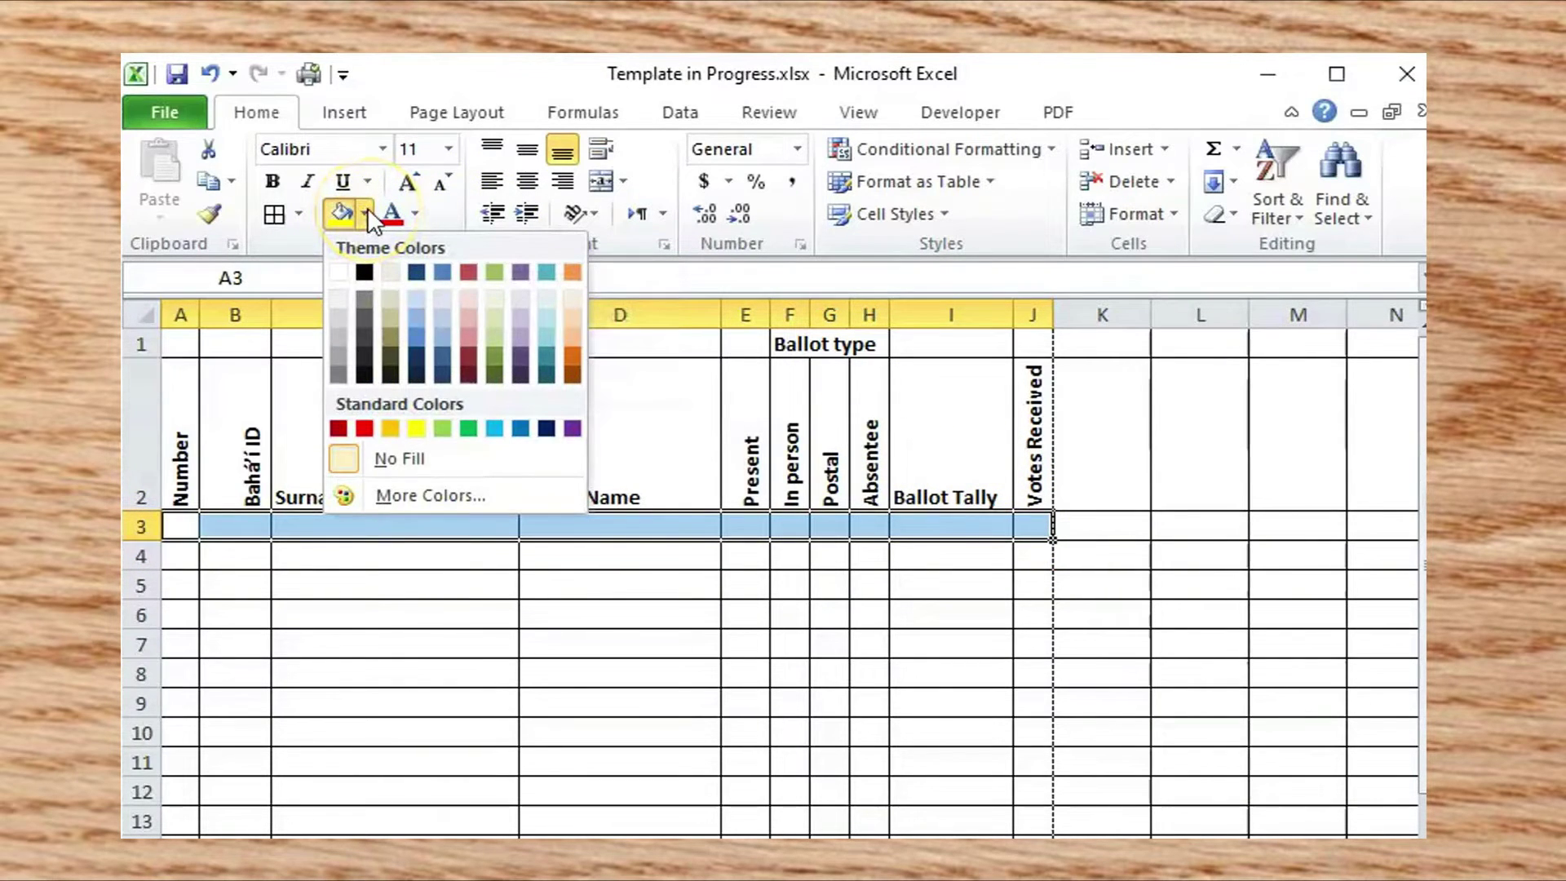
left_click(340, 337)
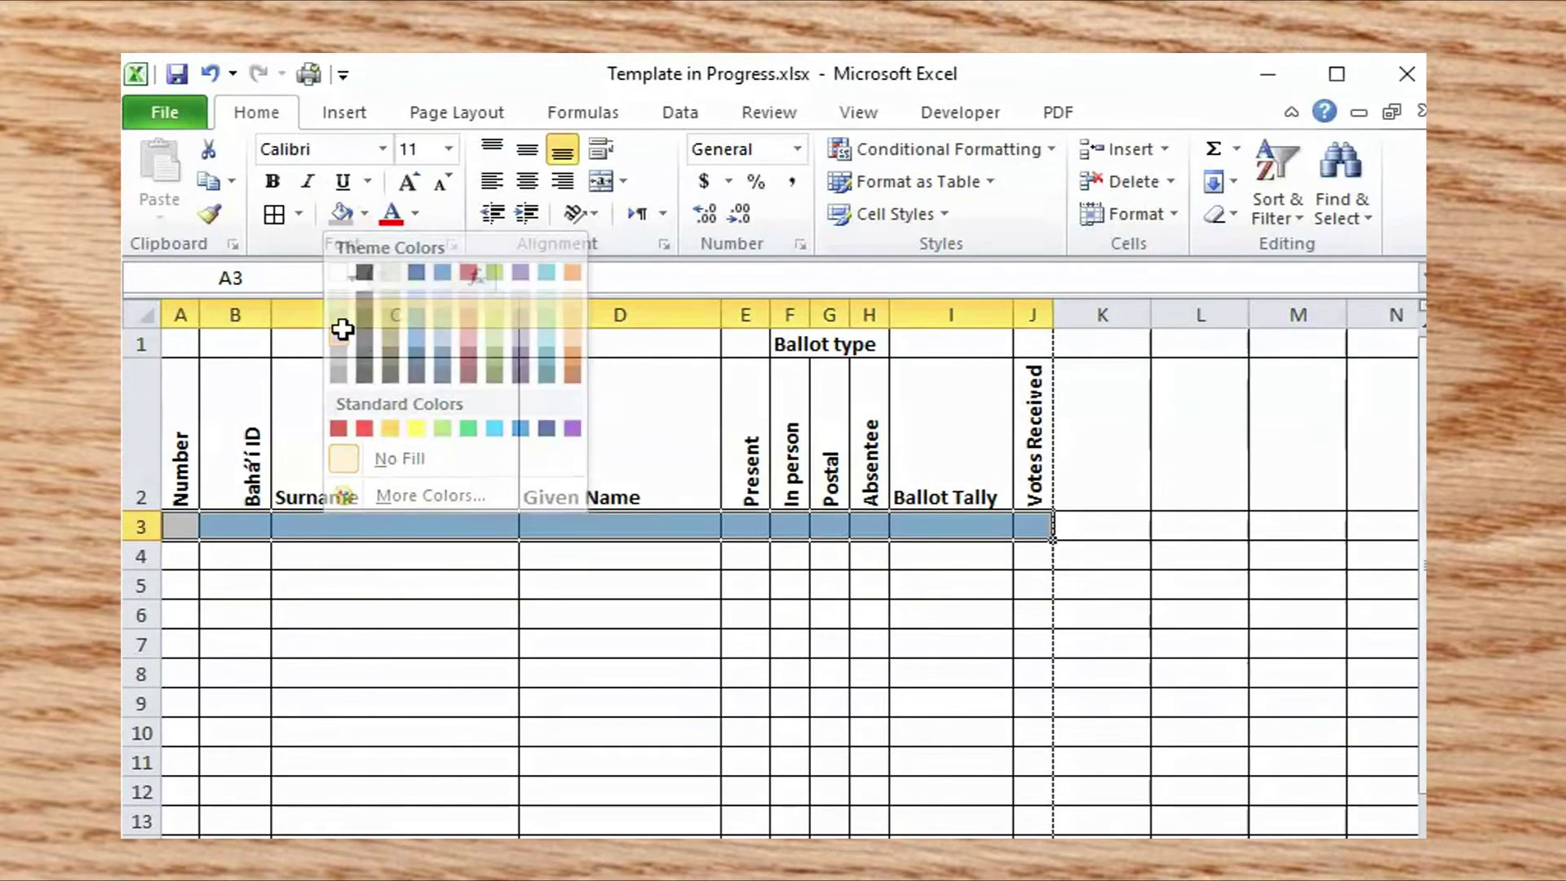
left_click(210, 541)
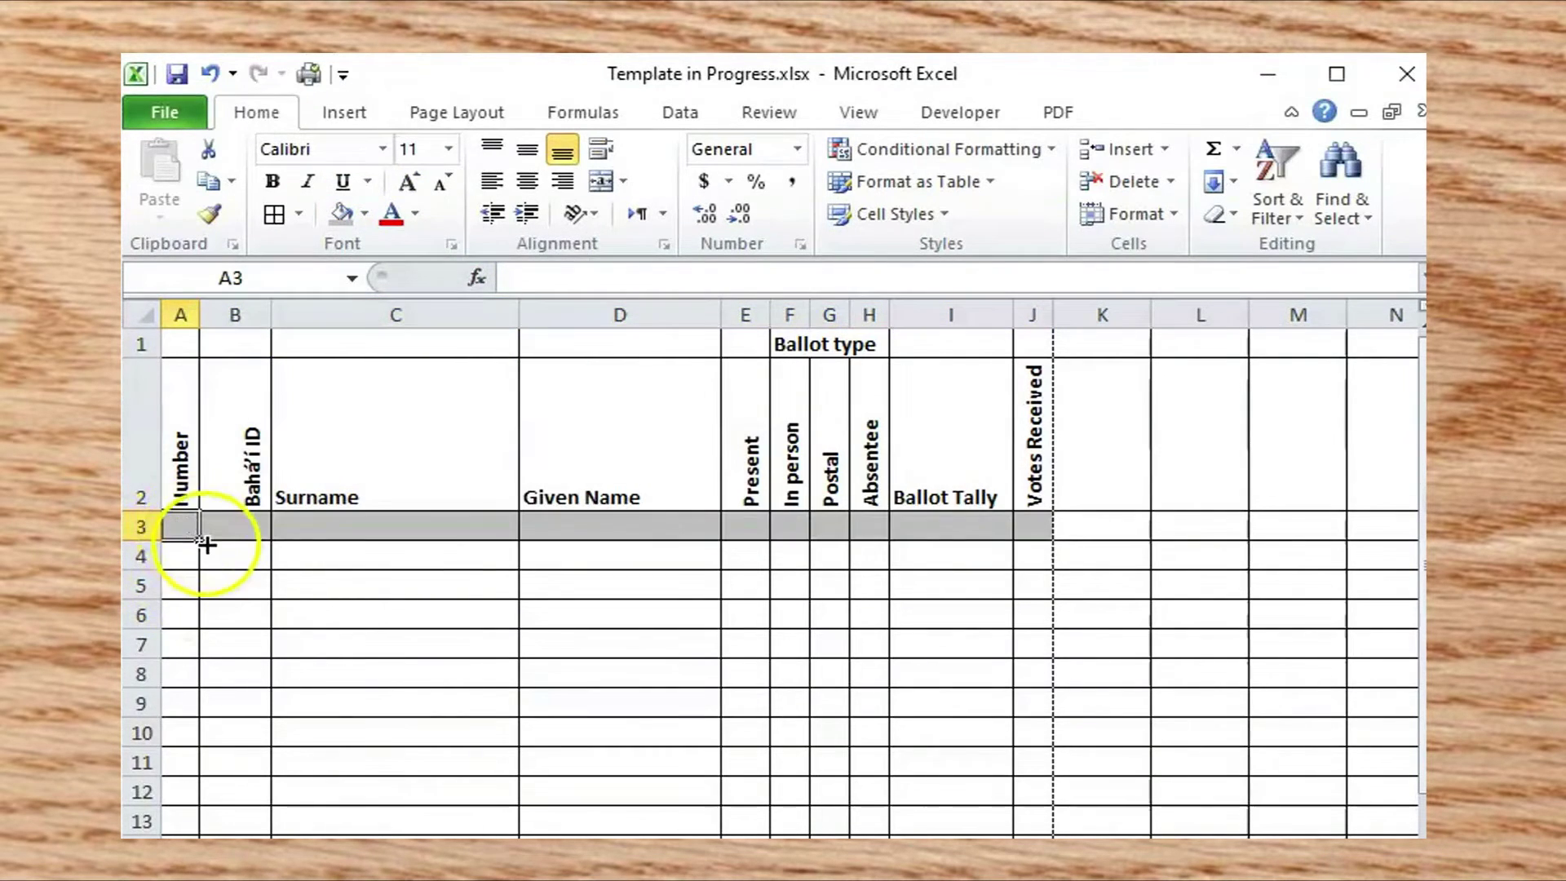
left_click(170, 527)
type("1")
key("Return")
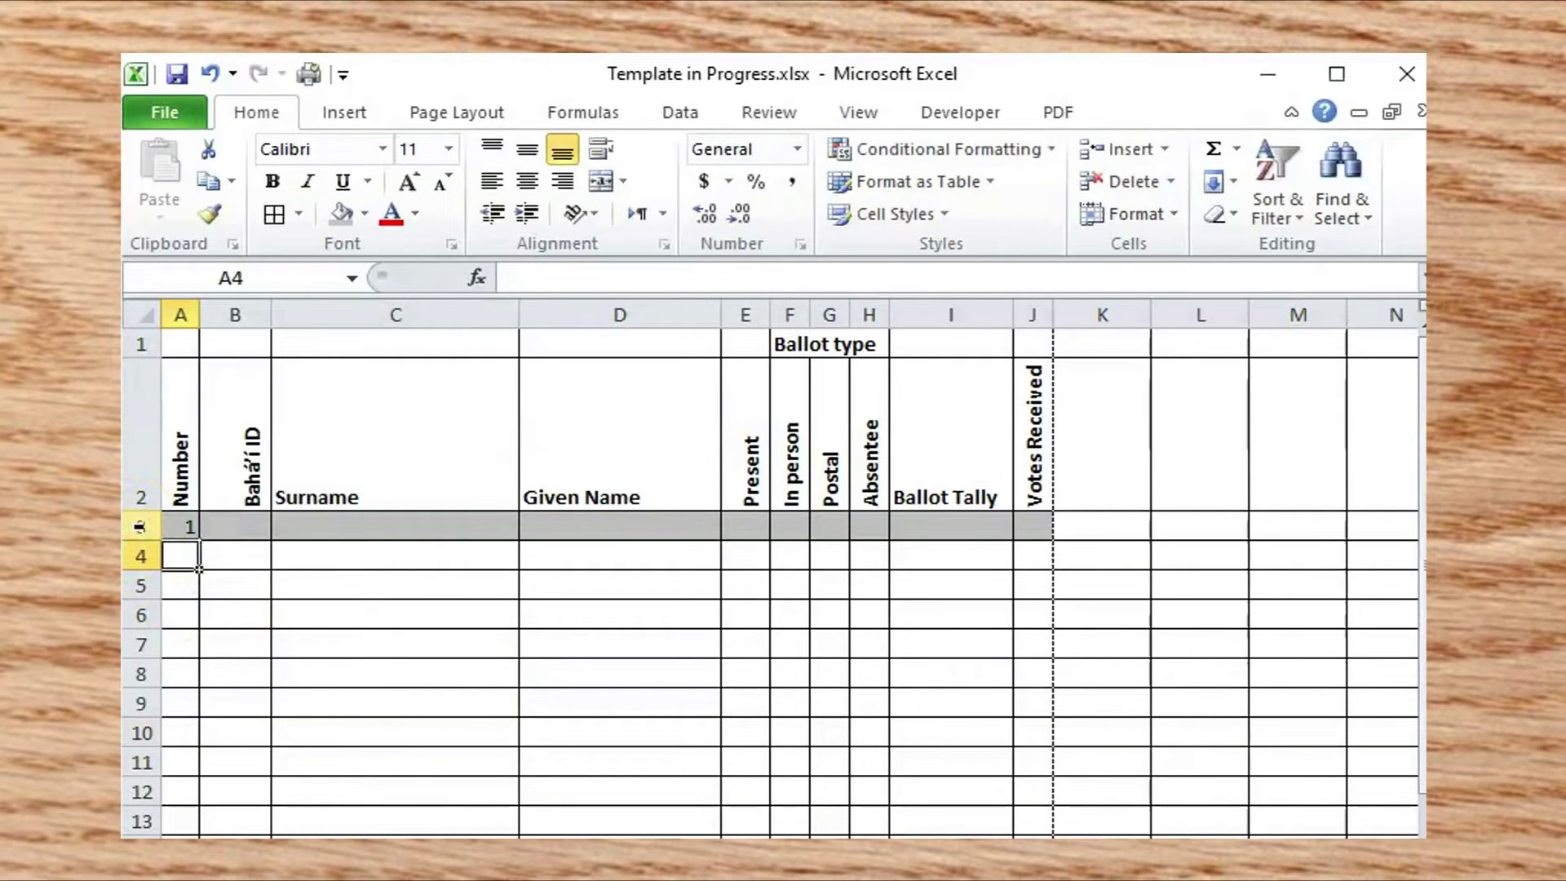
type("2")
key("Return")
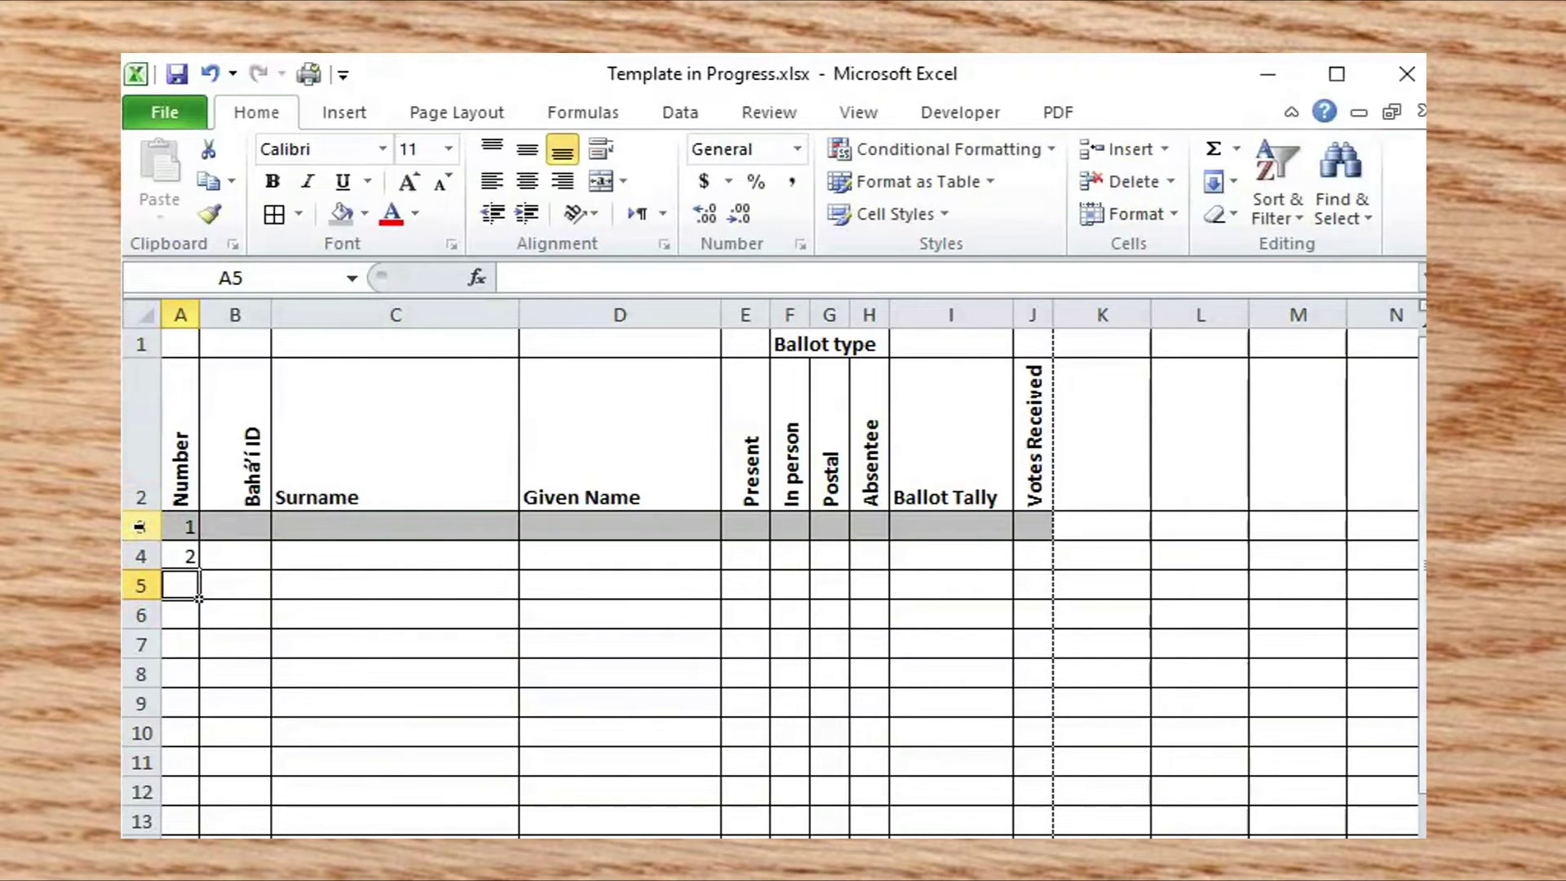
left_click(383, 763)
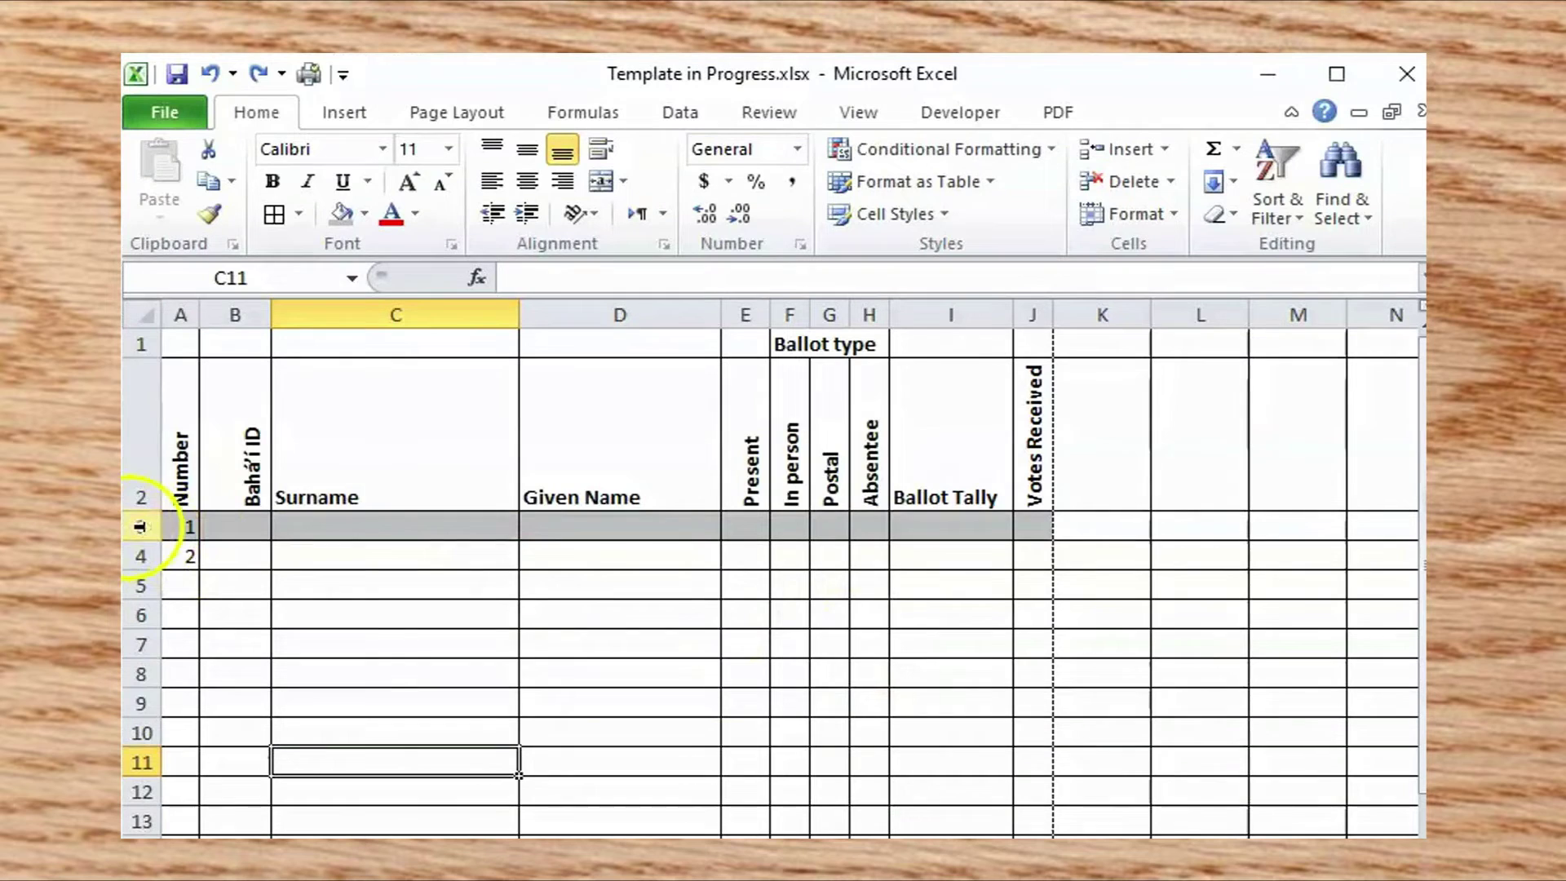
- Select rows 3–4 as the numbering and shading pattern to extend down the form
left_click_drag(141, 528, 232, 522)
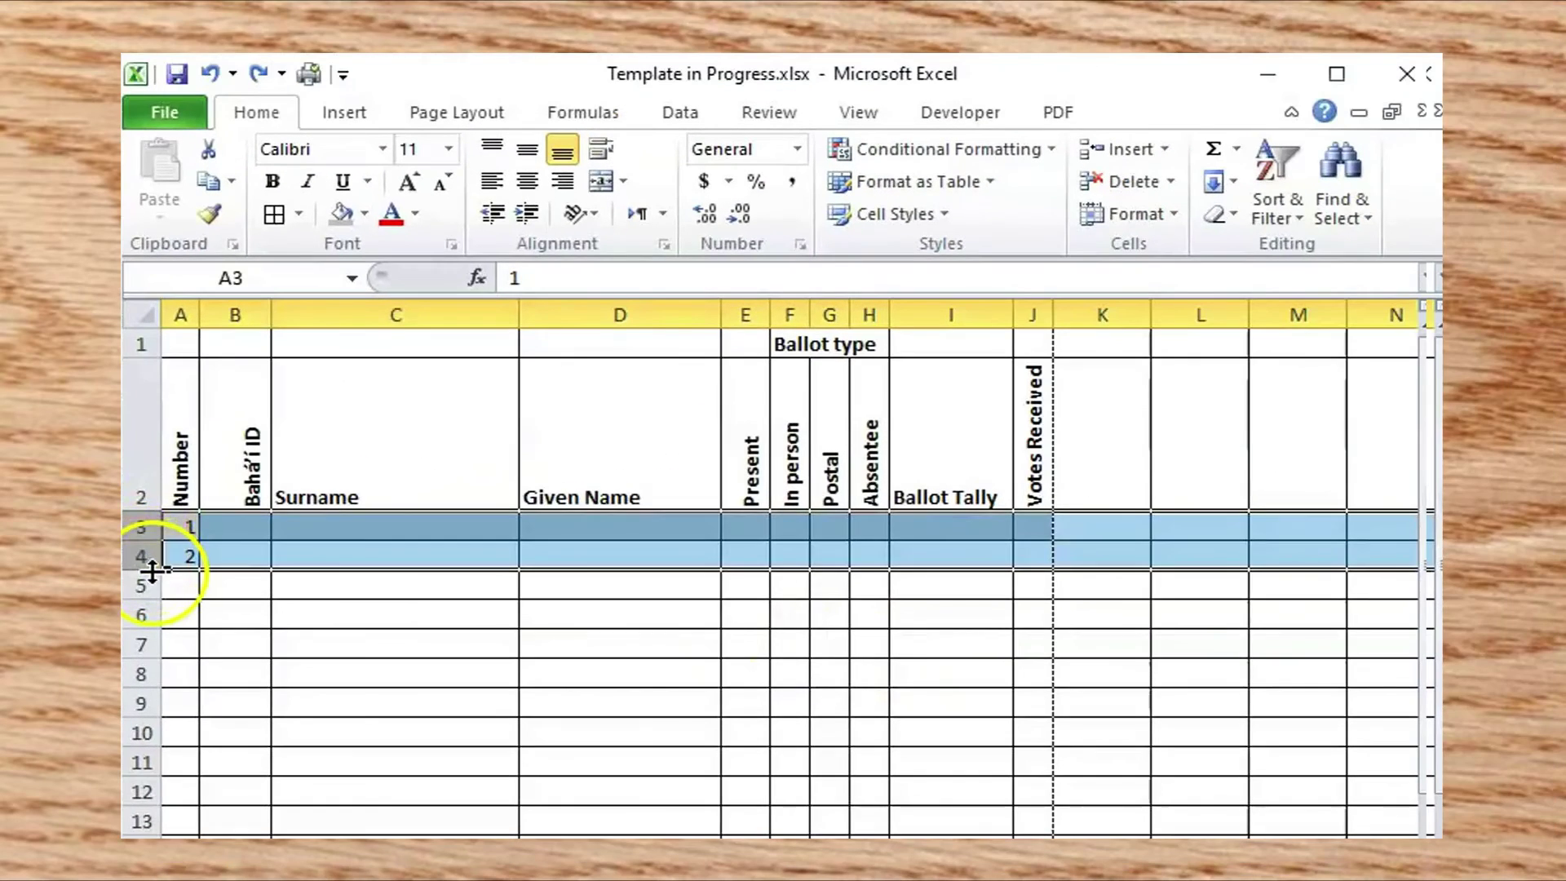